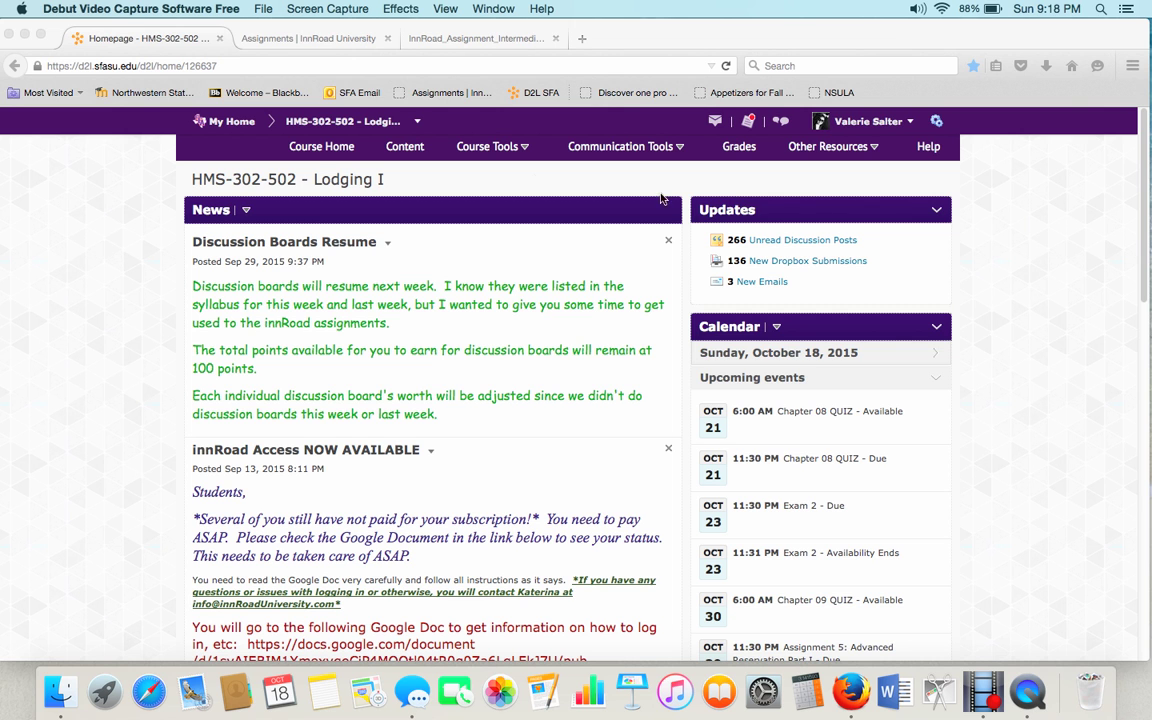
Open the course Content area and select the innRoad Exercises entry in the table of contents.
{"action": "left_click", "coordinate": [406, 155]}
{"action": "left_click", "coordinate": [407, 157]}
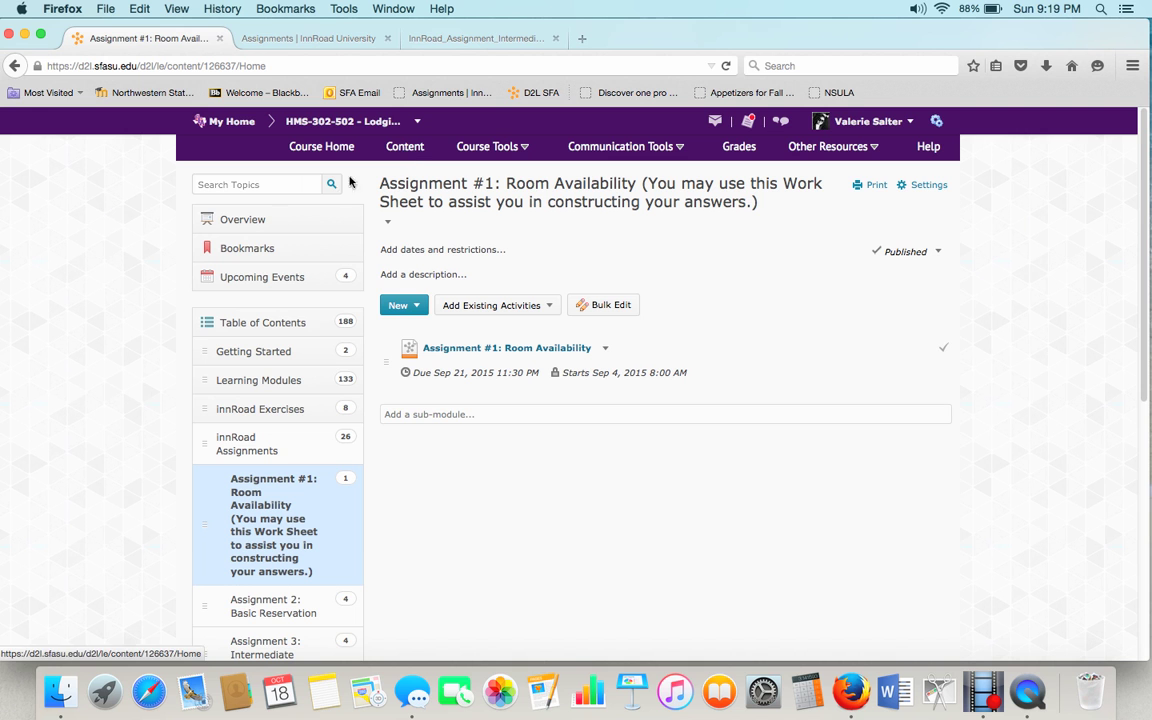
{"action": "scroll", "coordinate": [92, 371], "scroll_direction": "down", "scroll_amount": 3}
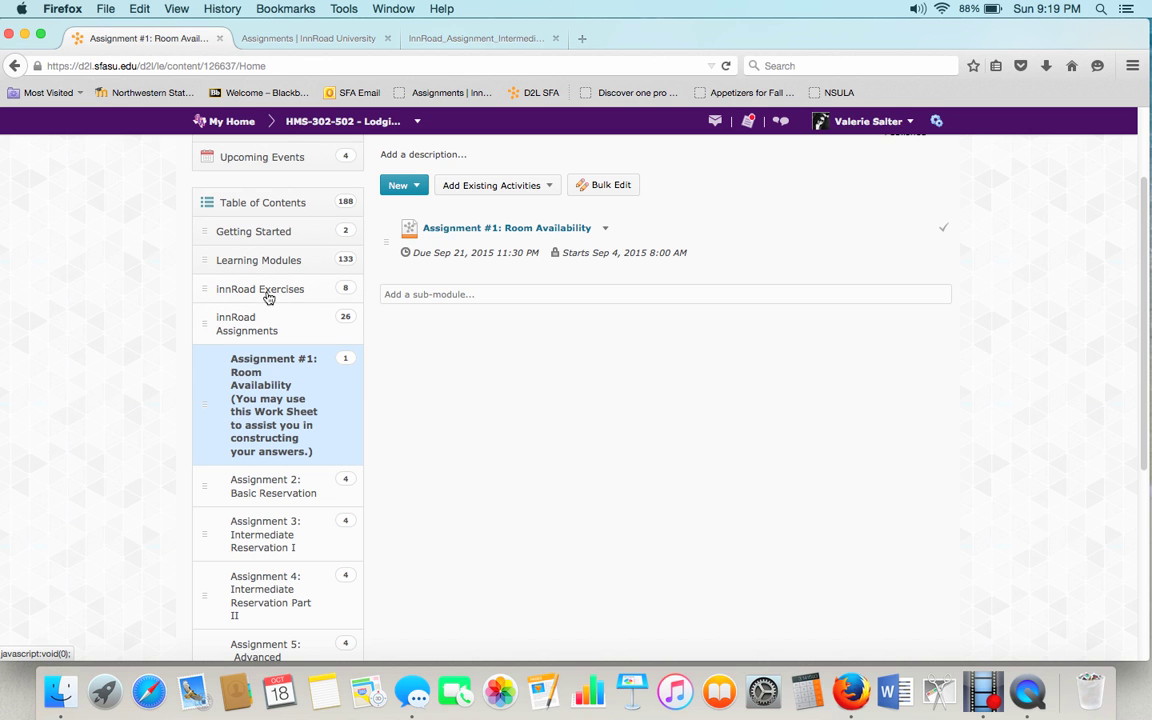
{"action": "left_click", "coordinate": [266, 294]}
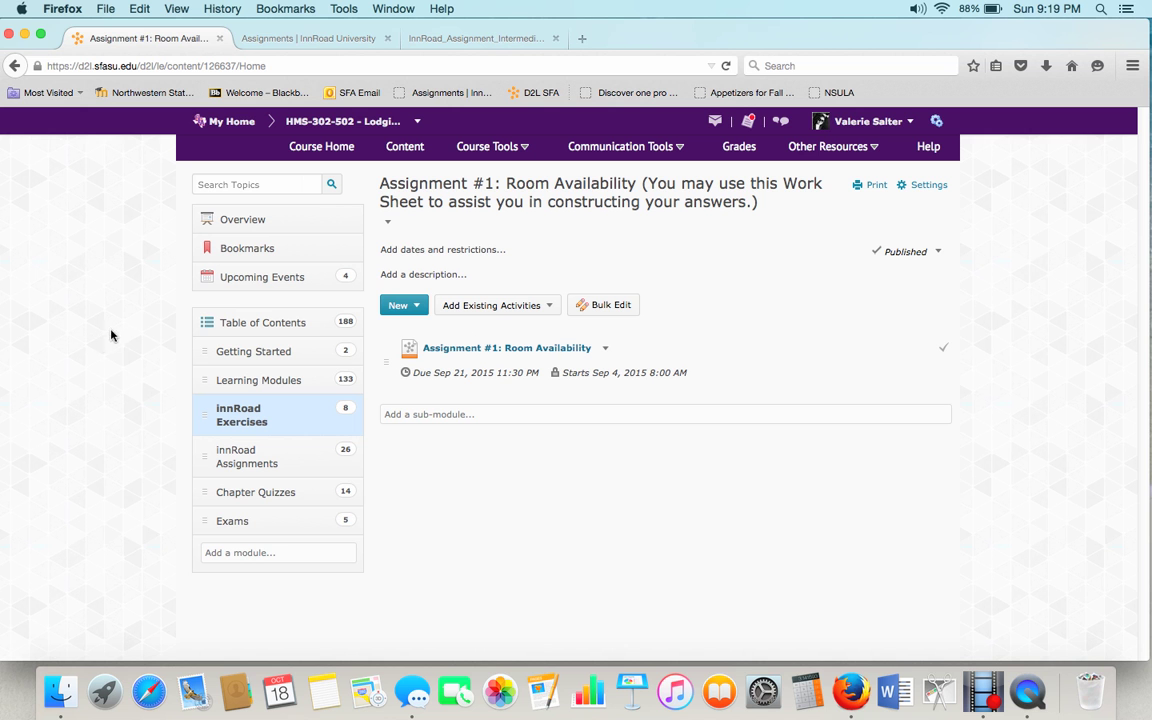
Show the innRoad Exercises module page and read its overview and browser recommendations.
{"action": "left_click", "coordinate": [240, 418]}
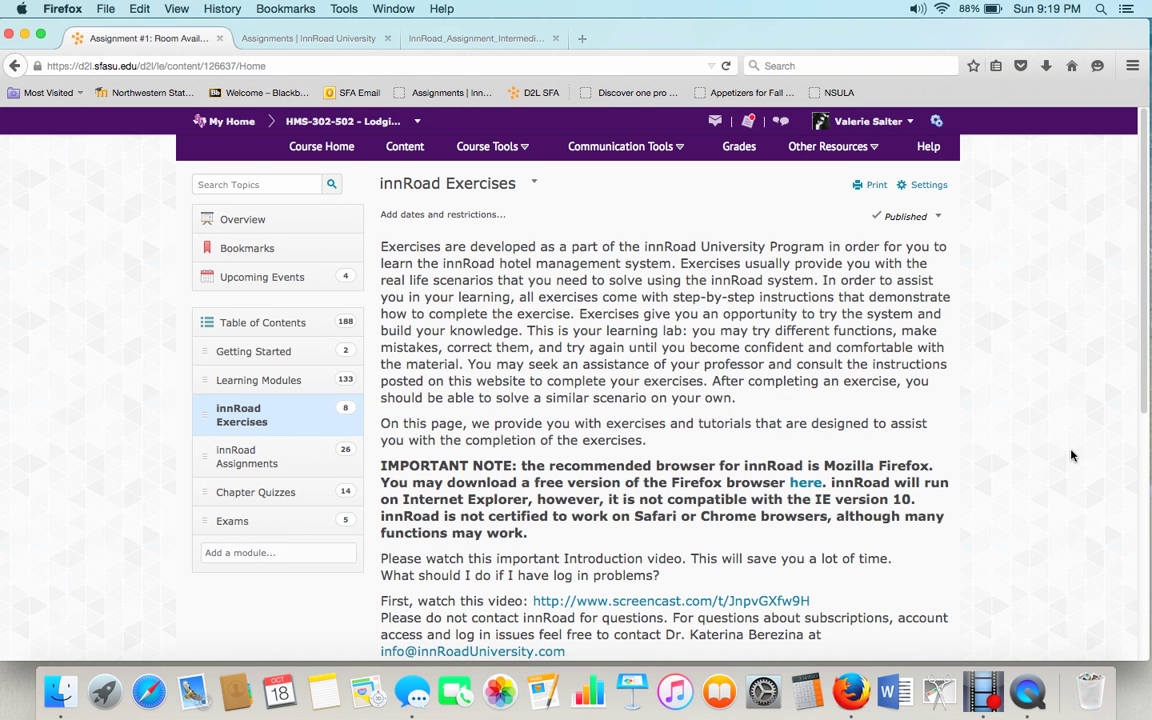
{"action": "scroll", "coordinate": [1070, 455], "scroll_direction": "down", "scroll_amount": 1}
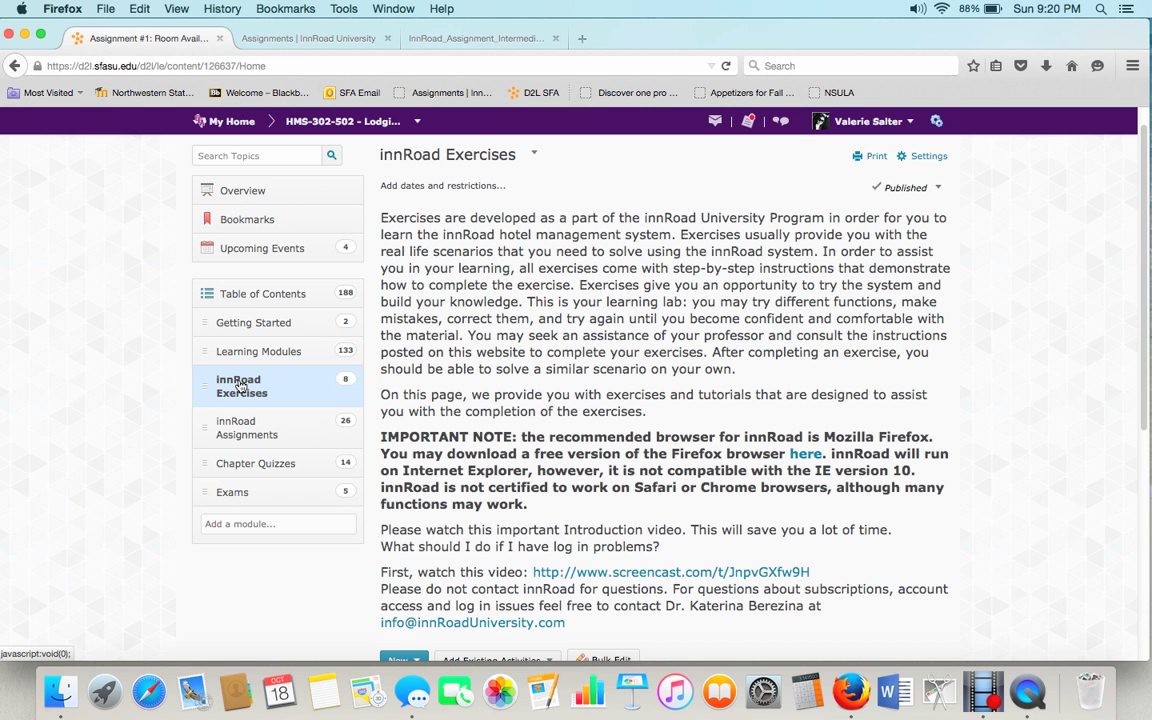
Expand innRoad Assignments and open the Assignment #1: Room Availability module.
{"action": "left_click", "coordinate": [227, 433]}
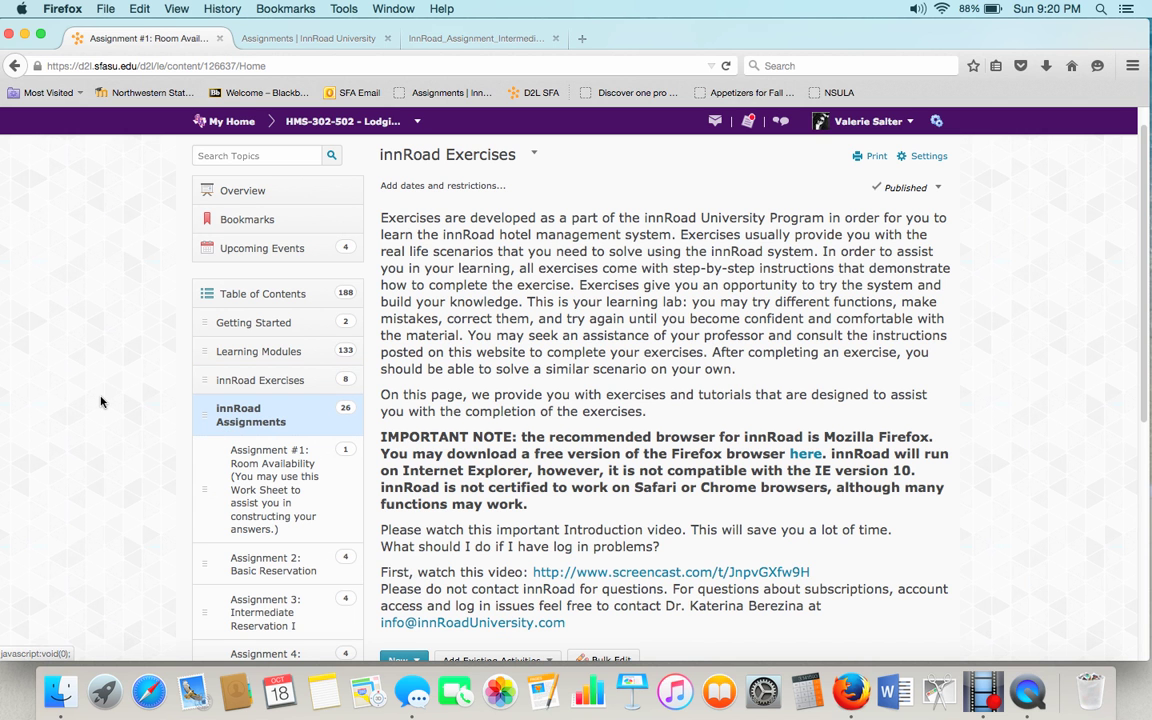
{"action": "scroll", "coordinate": [92, 358], "scroll_direction": "down", "scroll_amount": 3}
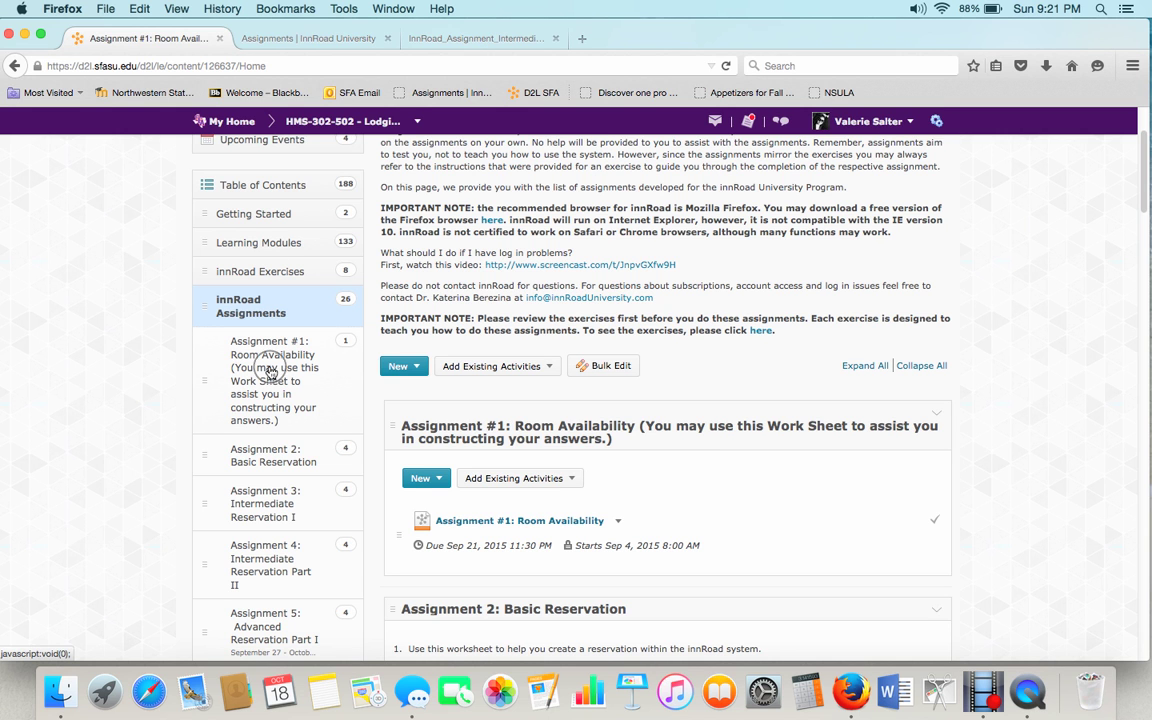
{"action": "left_click", "coordinate": [270, 372]}
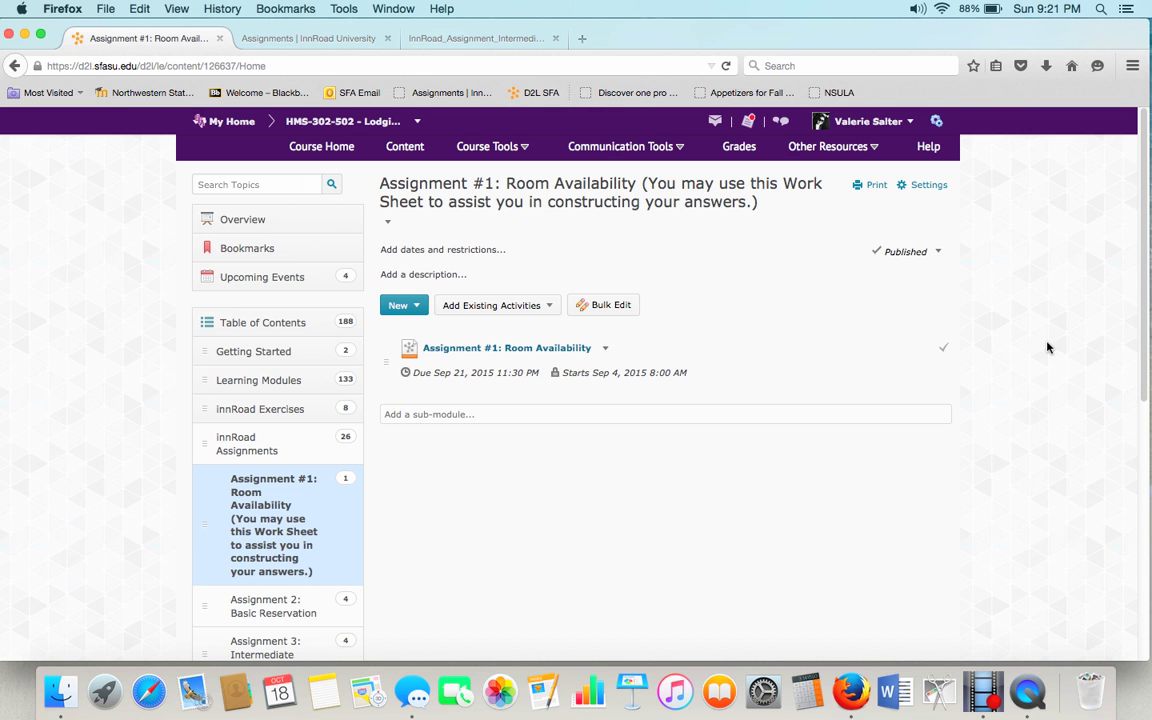
Open the Room Availability worksheet PDF in a new tab and look through its two pages.
{"action": "left_click", "coordinate": [530, 348]}
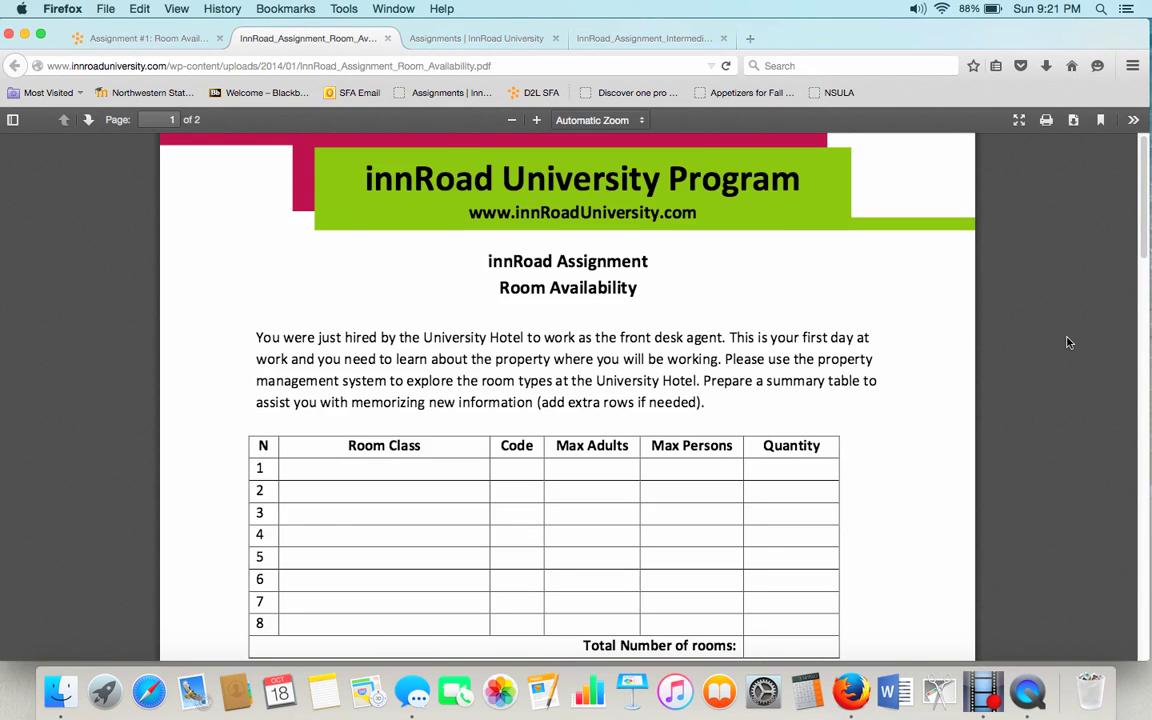
{"action": "scroll", "coordinate": [1067, 343], "scroll_direction": "down", "scroll_amount": 1}
{"action": "scroll", "coordinate": [1067, 343], "scroll_direction": "down", "scroll_amount": 10}
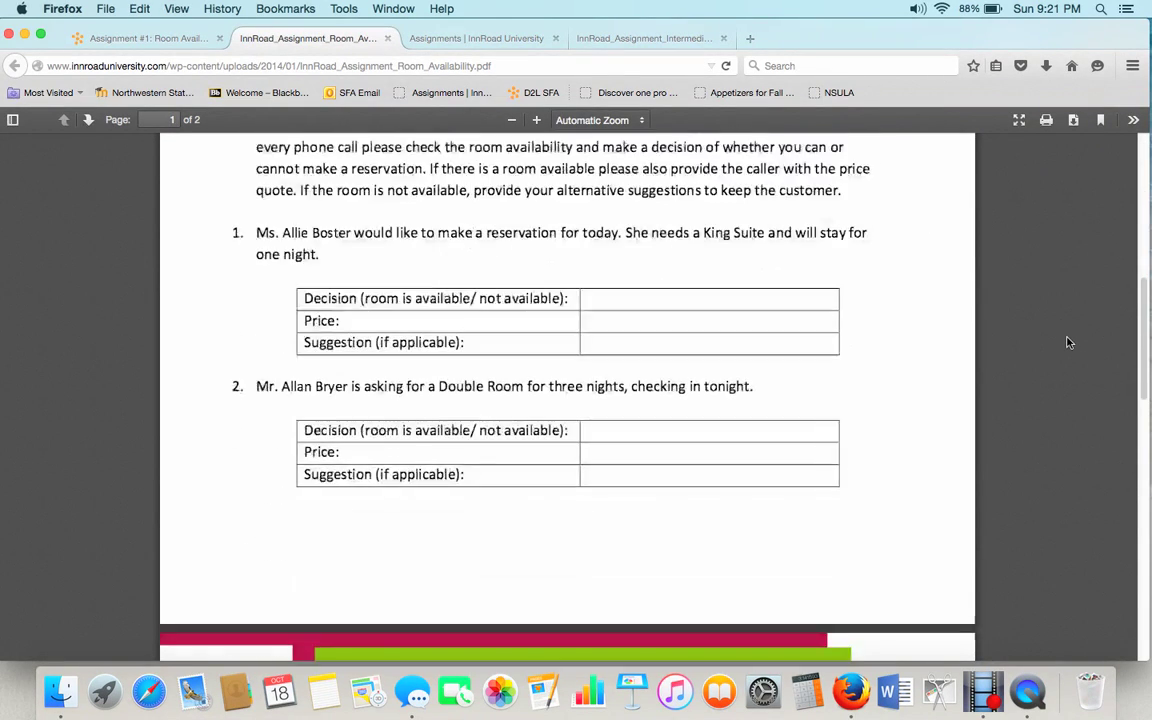
{"action": "scroll", "coordinate": [1067, 343], "scroll_direction": "down", "scroll_amount": 10}
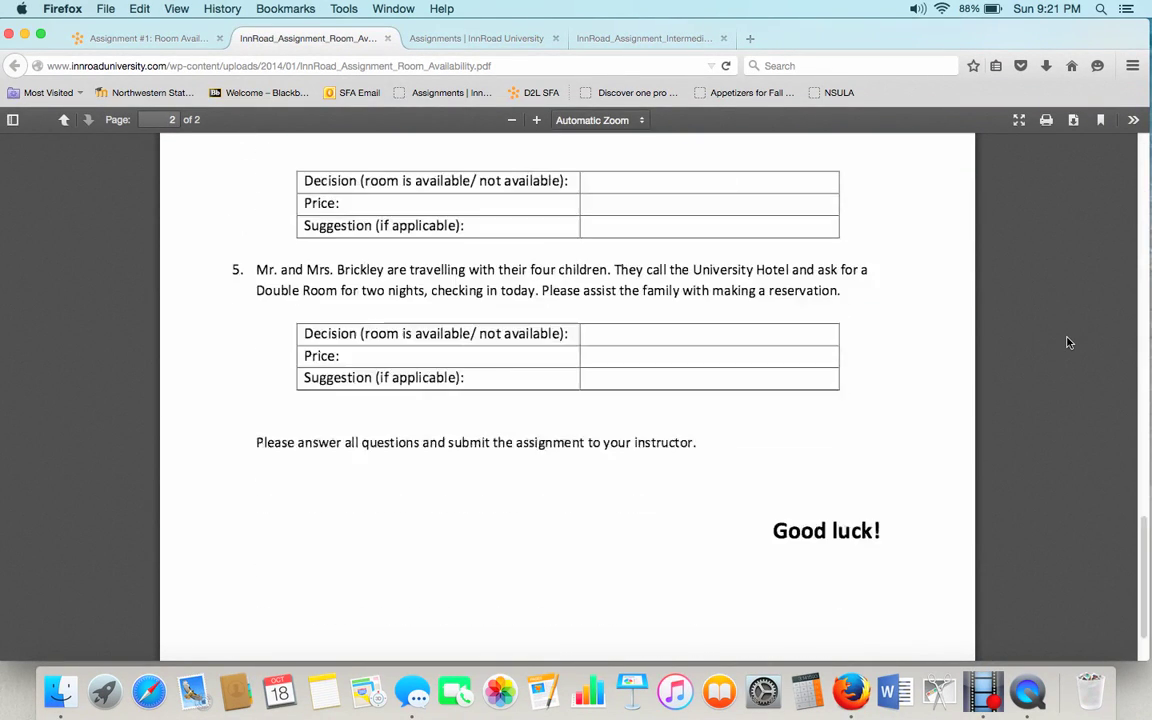
{"action": "scroll", "coordinate": [1065, 342], "scroll_direction": "up", "scroll_amount": 15}
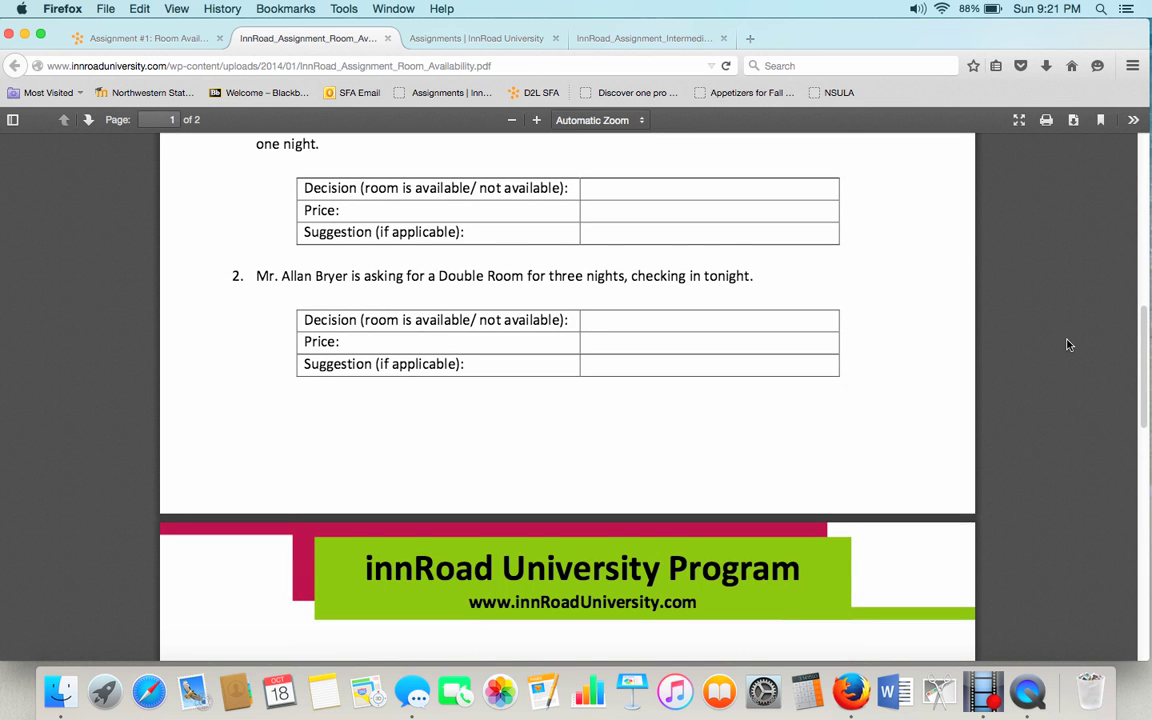
{"action": "scroll", "coordinate": [736, 363], "scroll_direction": "up", "scroll_amount": 15}
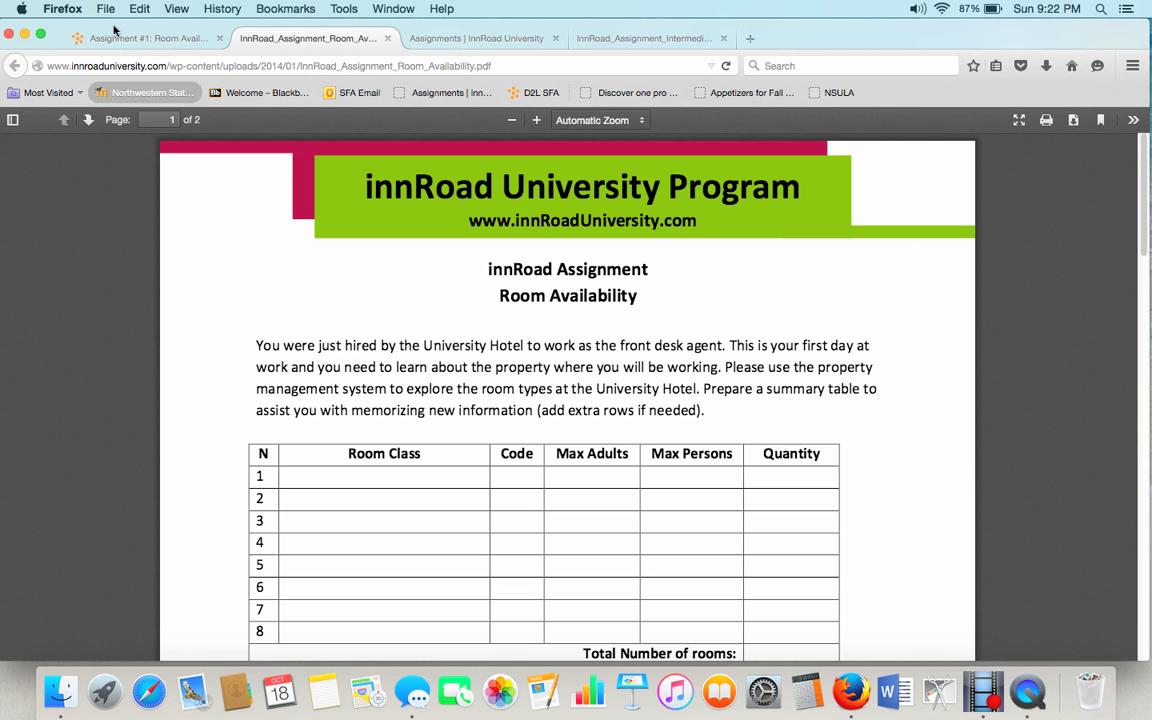
Go back to innRoad Assignments and review the Assignment 2: Basic Reservation module's four activities.
{"action": "left_click", "coordinate": [116, 40]}
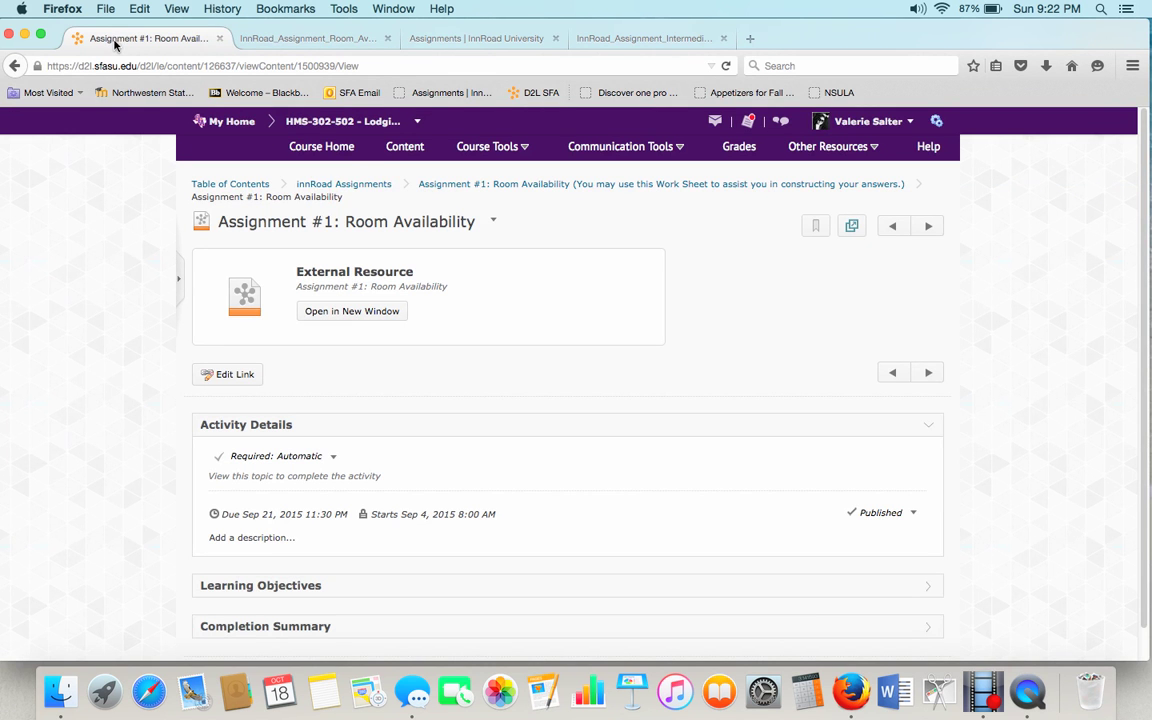
{"action": "left_click", "coordinate": [372, 184]}
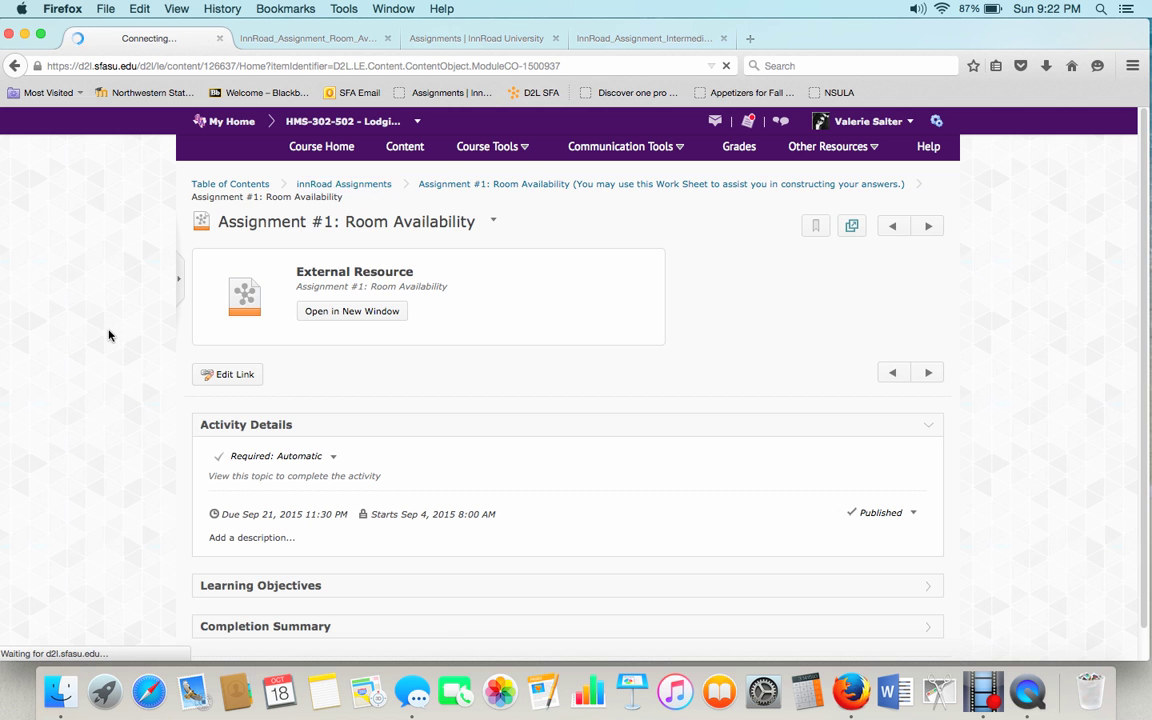
{"action": "scroll", "coordinate": [106, 331], "scroll_direction": "down", "scroll_amount": 3}
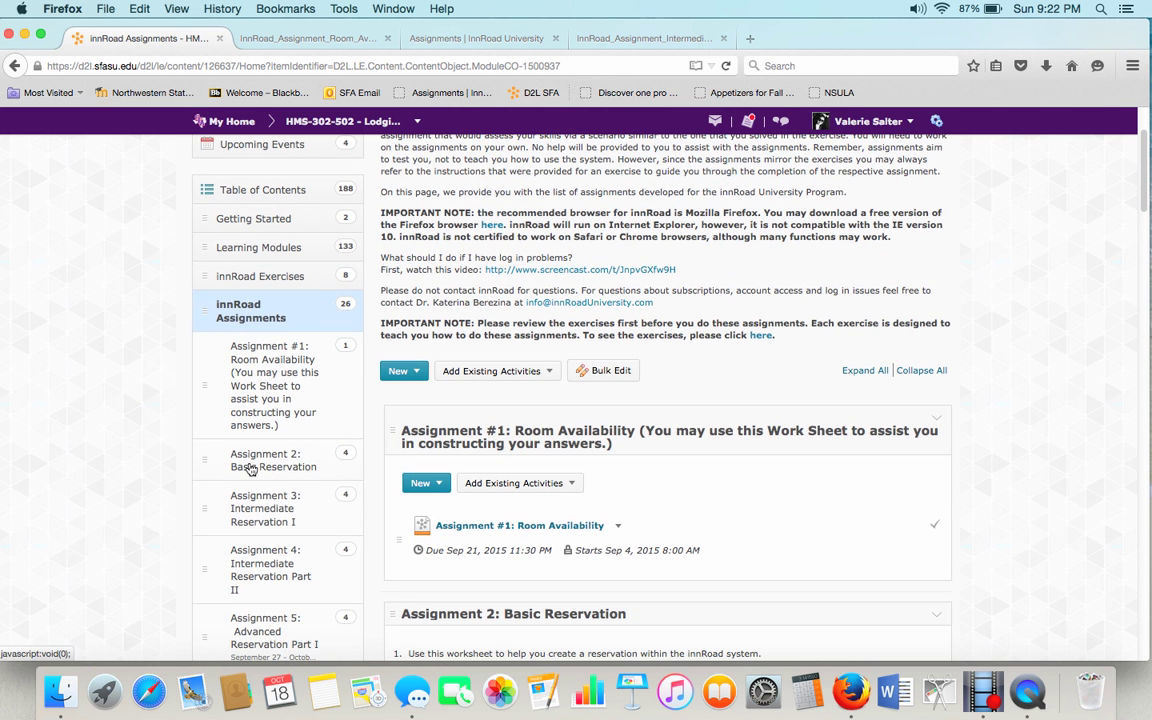
{"action": "left_click", "coordinate": [250, 468]}
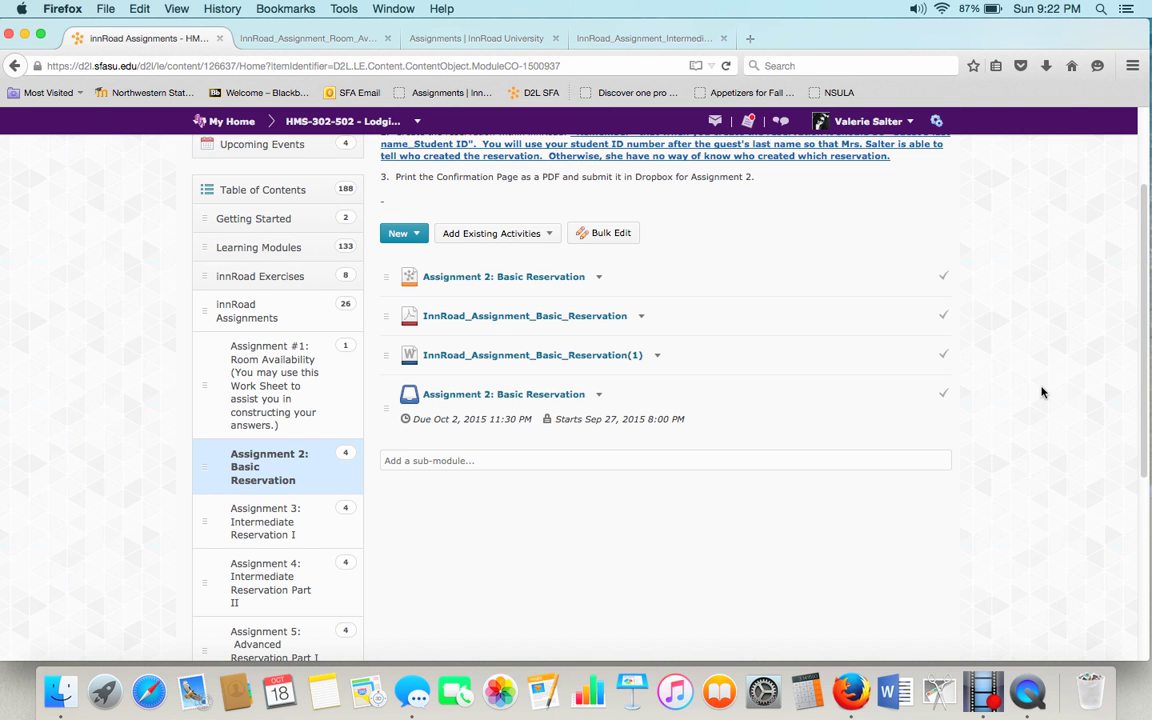
{"action": "scroll", "coordinate": [1040, 392], "scroll_direction": "up", "scroll_amount": 3}
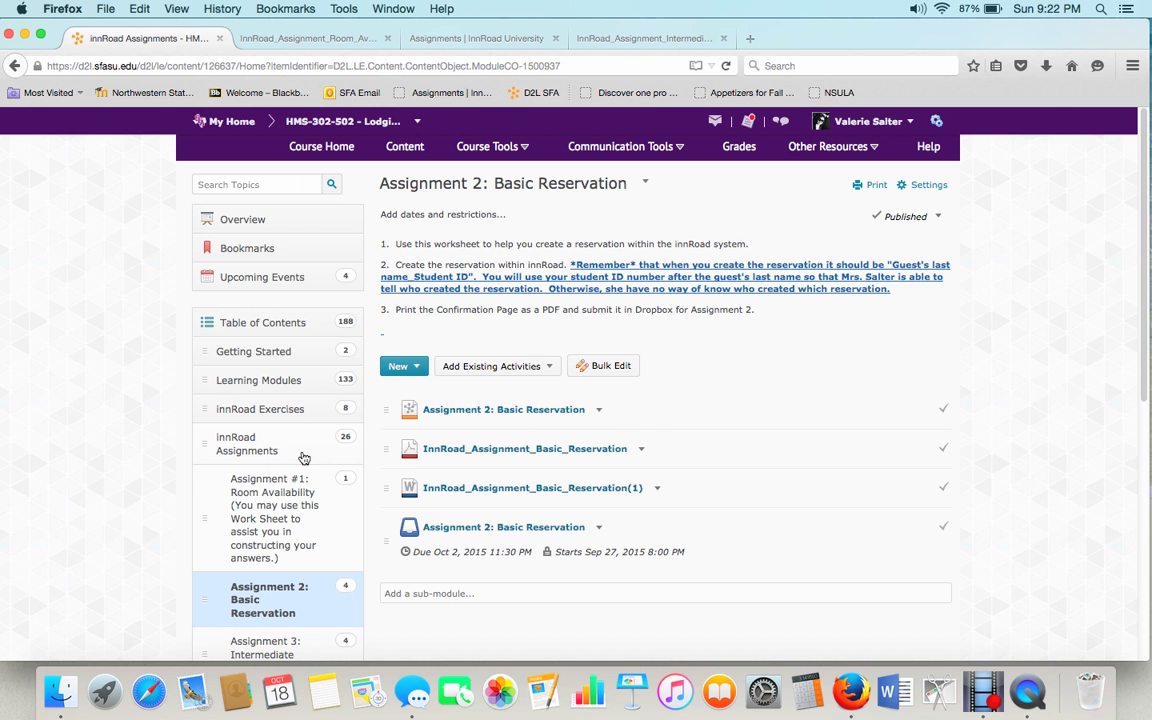
{"action": "scroll", "coordinate": [286, 545], "scroll_direction": "down", "scroll_amount": 3}
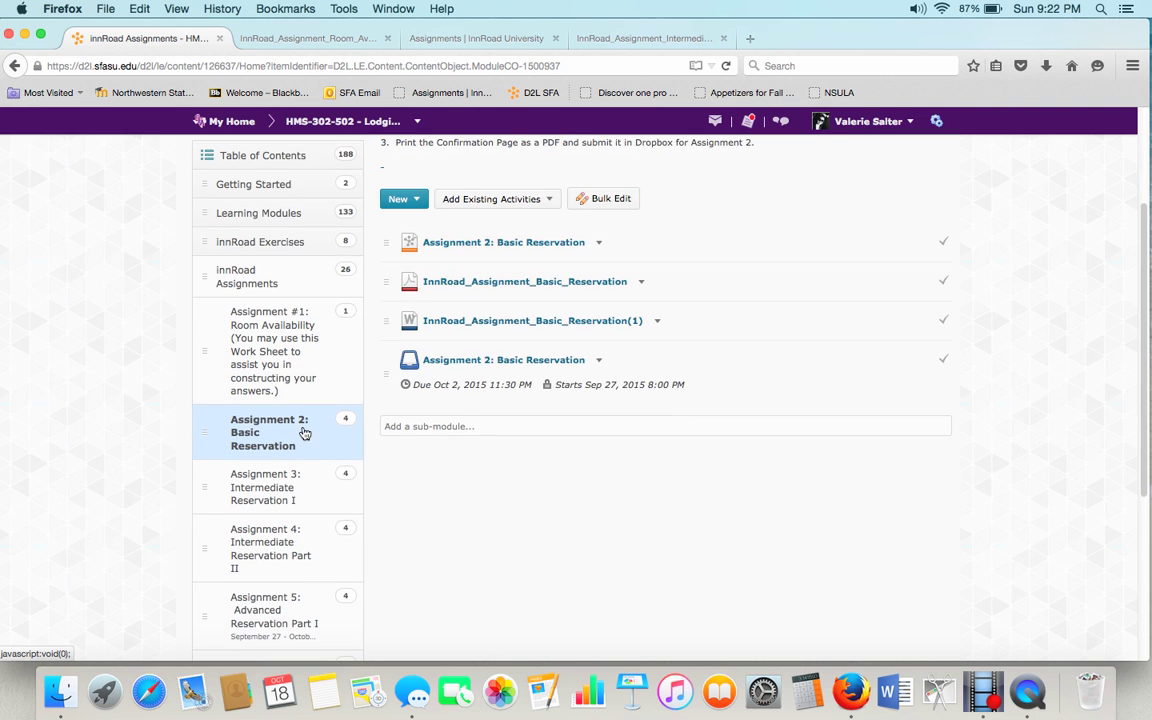
{"action": "scroll", "coordinate": [303, 435], "scroll_direction": "up", "scroll_amount": 3}
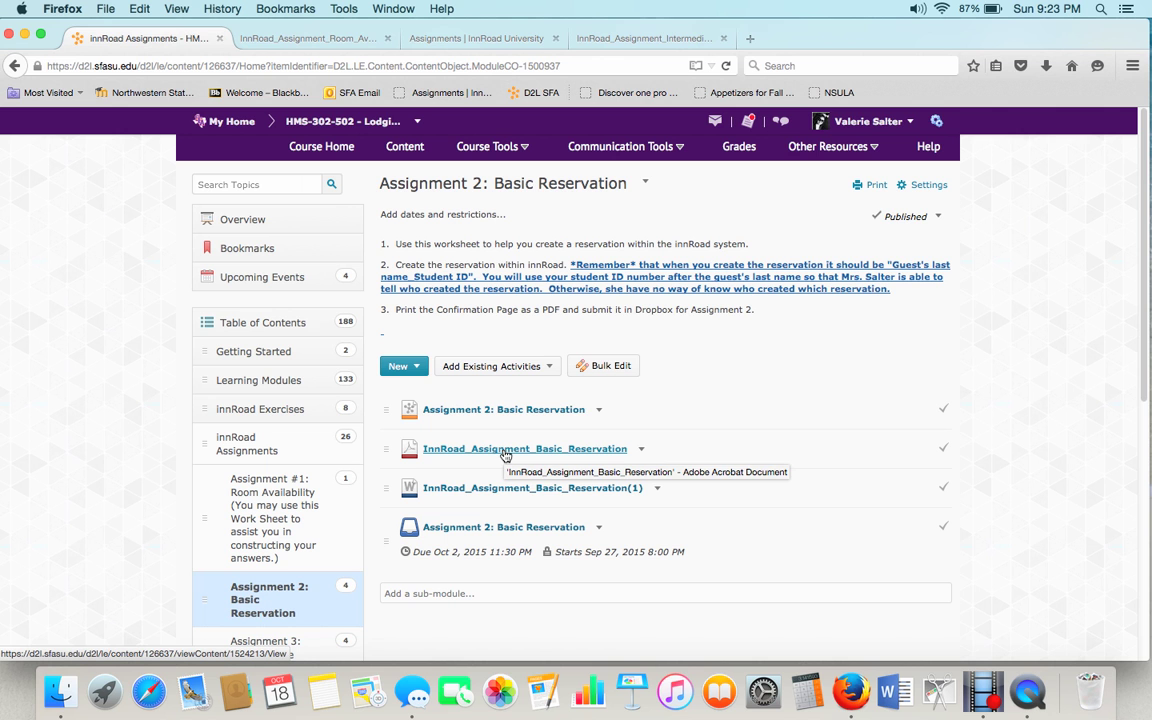
{"action": "left_click", "coordinate": [505, 456]}
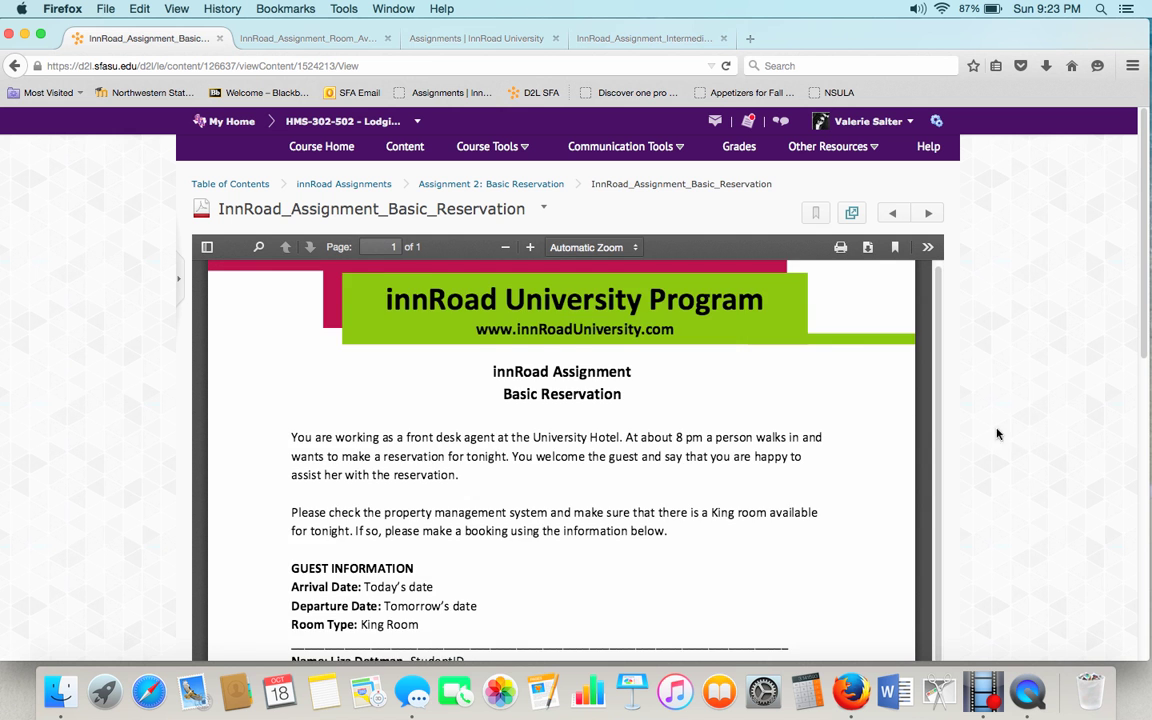
{"action": "scroll", "coordinate": [843, 417], "scroll_direction": "down", "scroll_amount": 3}
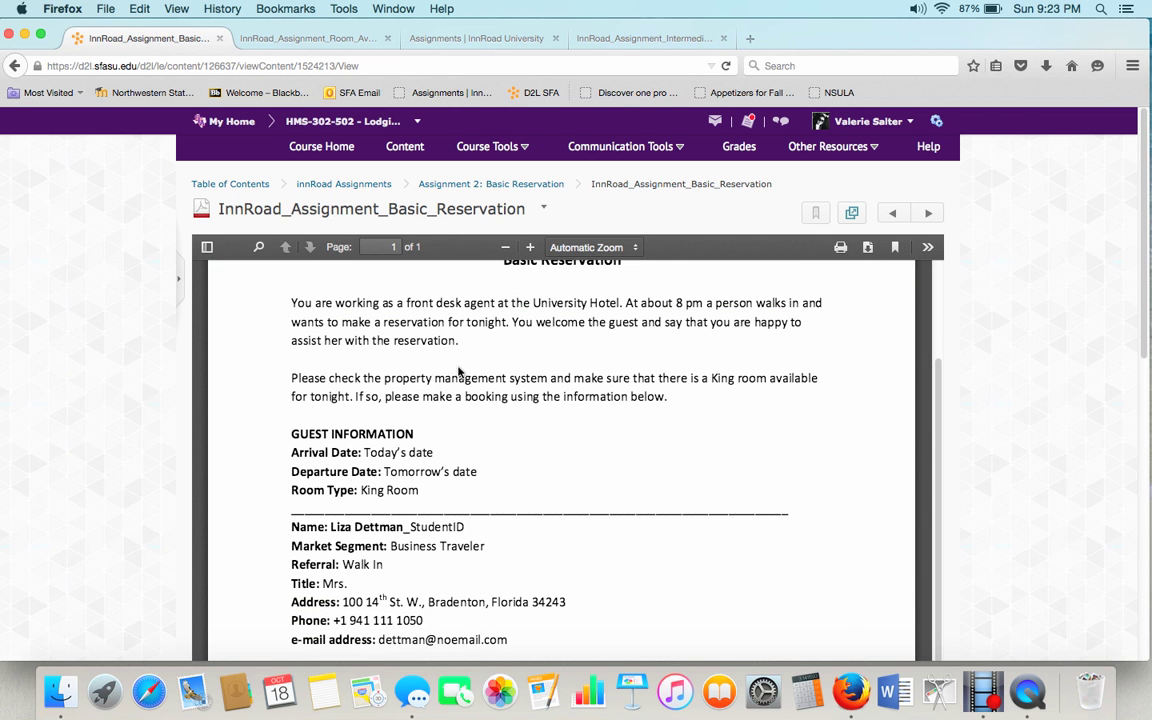
{"action": "scroll", "coordinate": [757, 471], "scroll_direction": "up", "scroll_amount": 3}
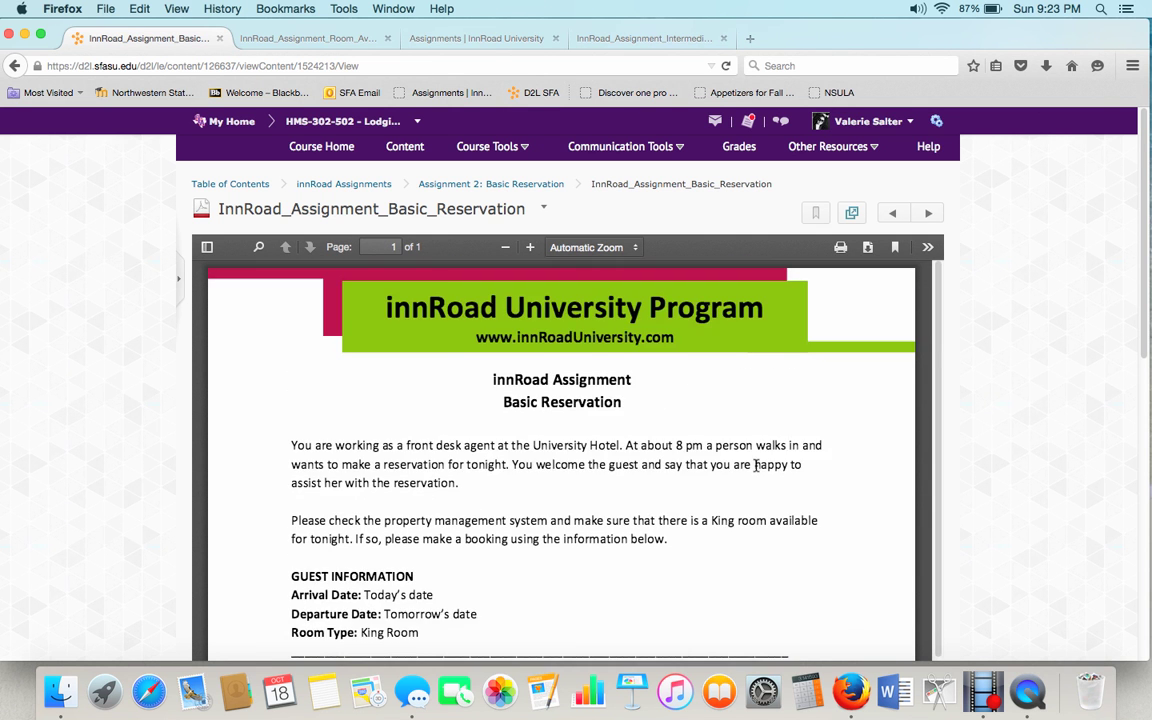
{"action": "scroll", "coordinate": [755, 465], "scroll_direction": "down", "scroll_amount": 10}
{"action": "scroll", "coordinate": [755, 467], "scroll_direction": "up", "scroll_amount": 3}
{"action": "scroll", "coordinate": [756, 471], "scroll_direction": "up", "scroll_amount": 5}
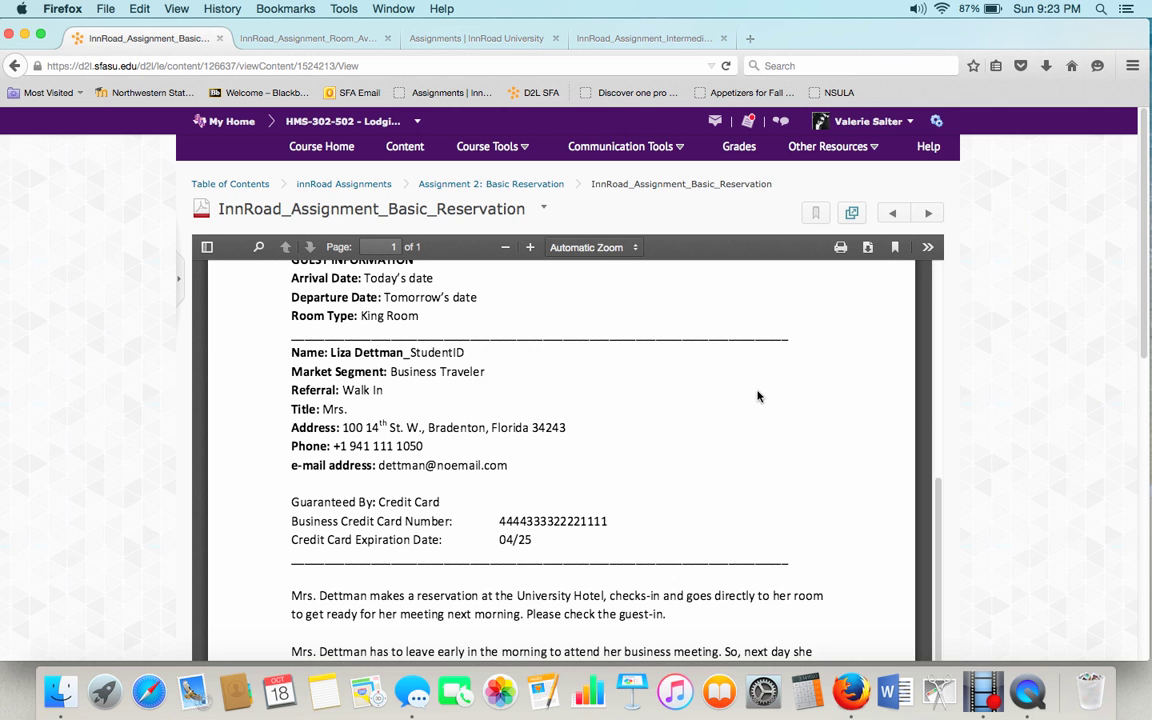
{"action": "scroll", "coordinate": [756, 397], "scroll_direction": "down", "scroll_amount": 3}
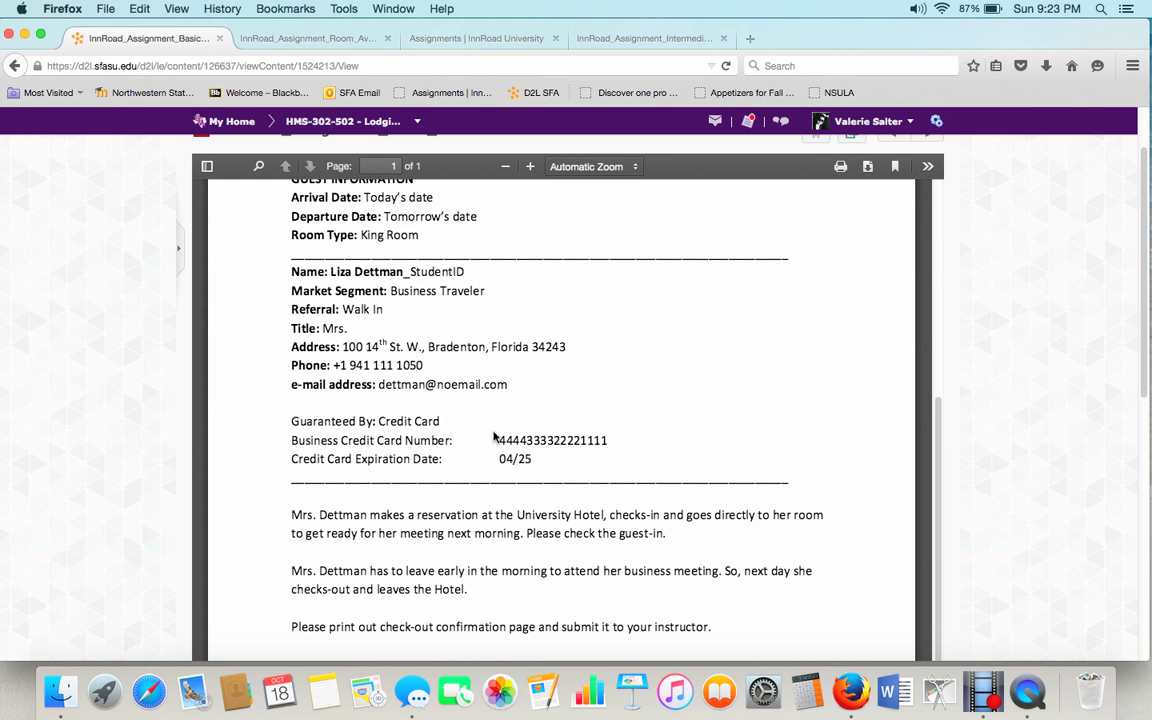
{"action": "scroll", "coordinate": [522, 435], "scroll_direction": "up", "scroll_amount": 10}
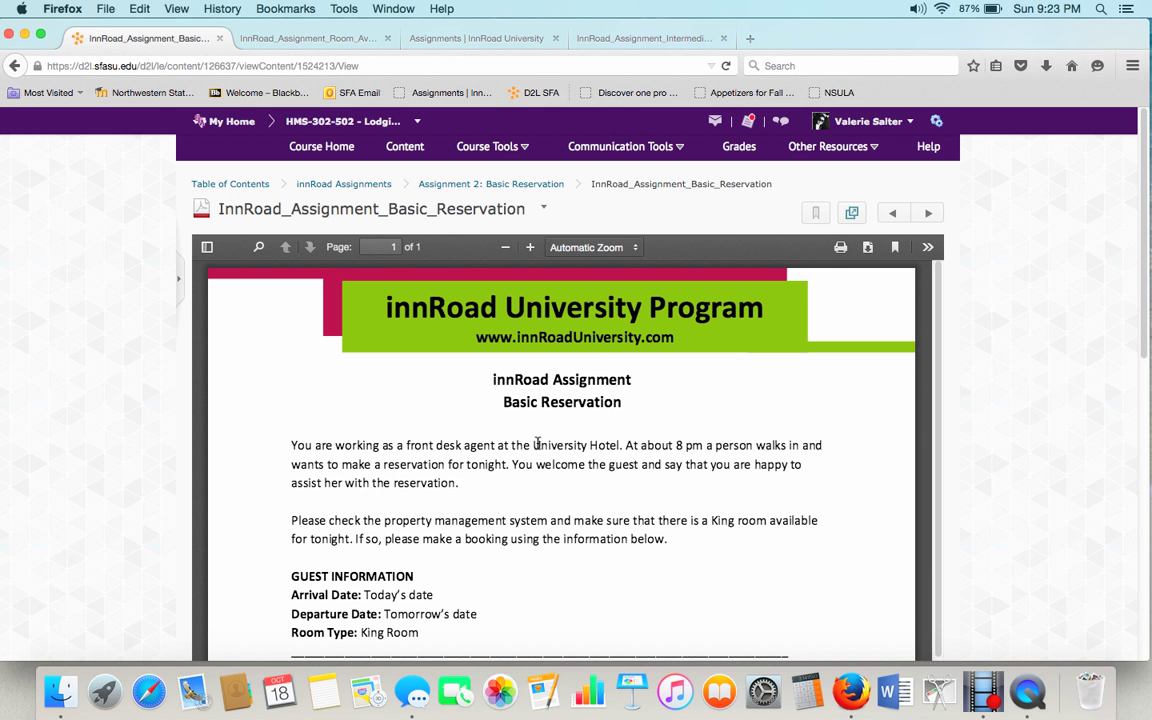
Log in to innRoad from the assignments page's INNROAD LOGIN link using the client code.
{"action": "left_click", "coordinate": [511, 39]}
{"action": "scroll", "coordinate": [858, 290], "scroll_direction": "up", "scroll_amount": 10}
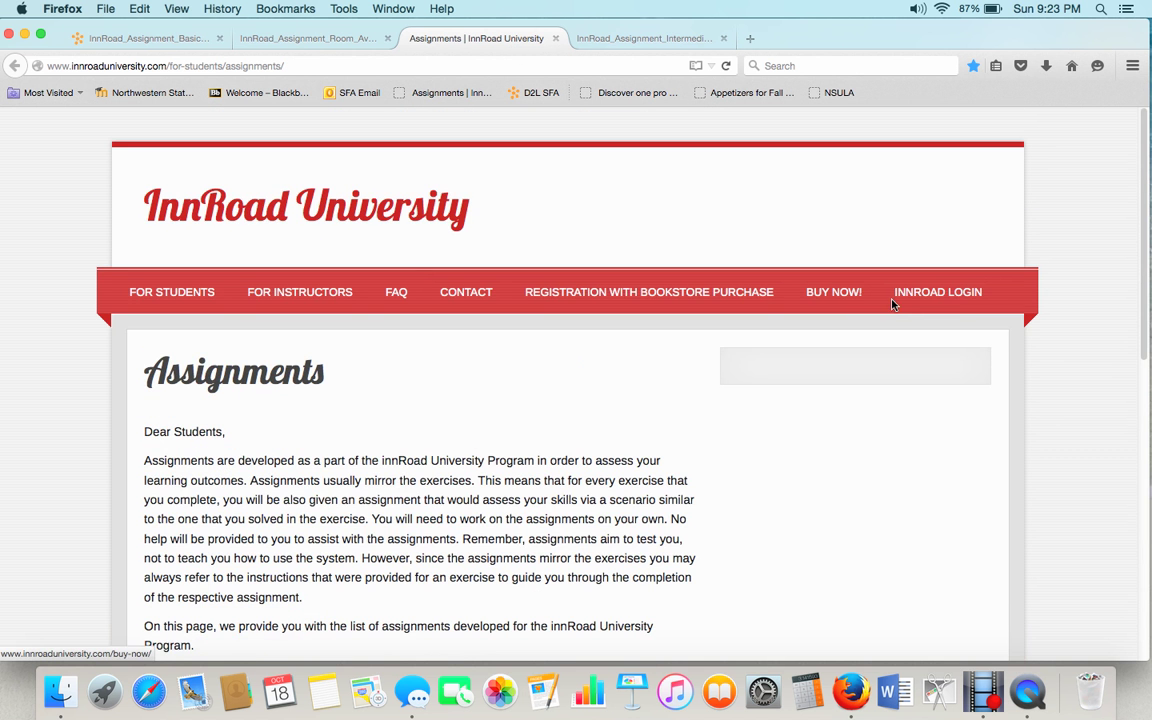
{"action": "left_click", "coordinate": [915, 304]}
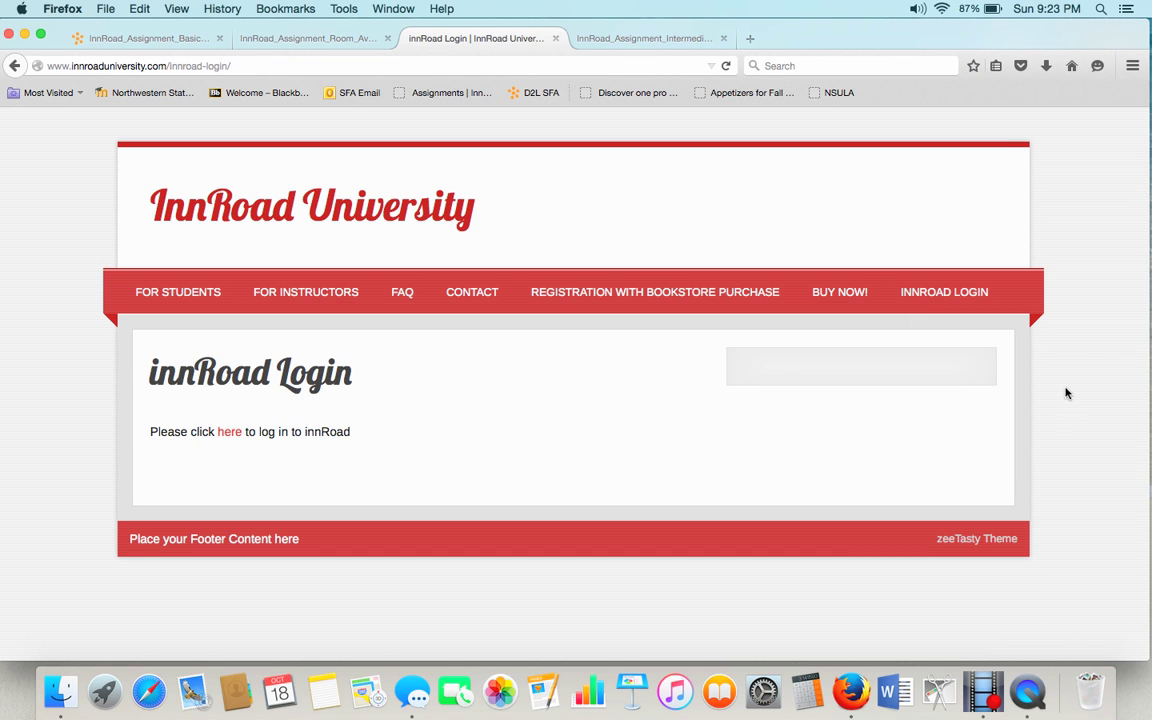
{"action": "left_click", "coordinate": [229, 432]}
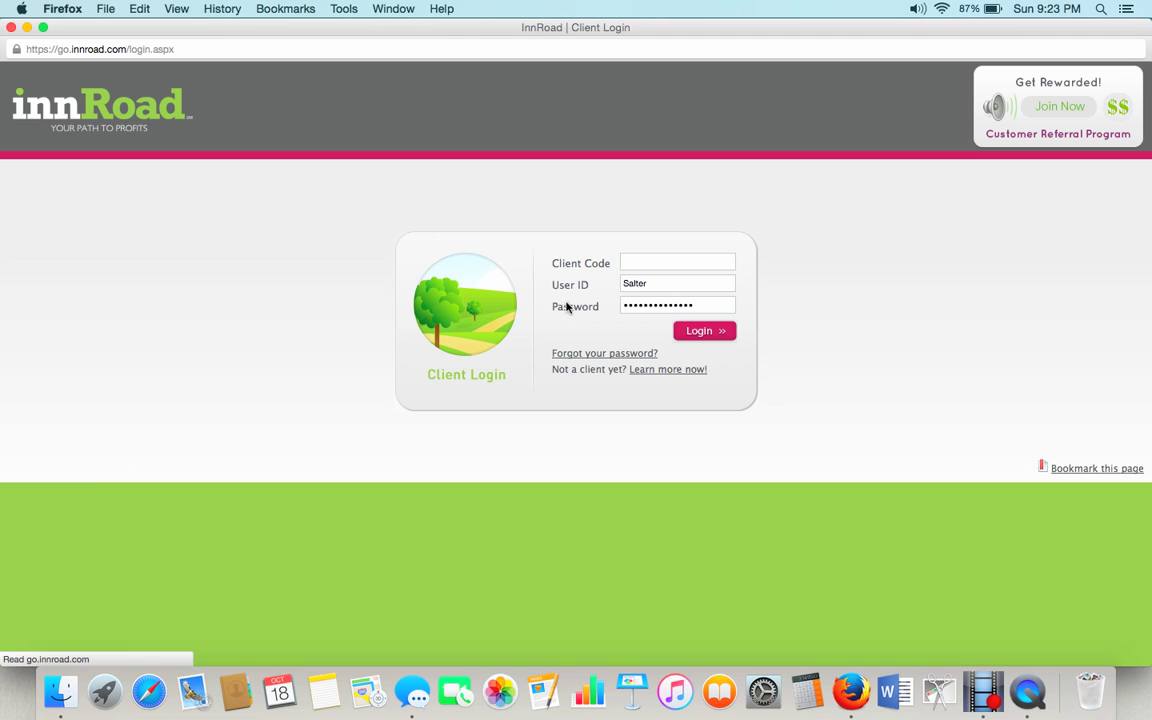
{"action": "type", "text": "sfasu2"}
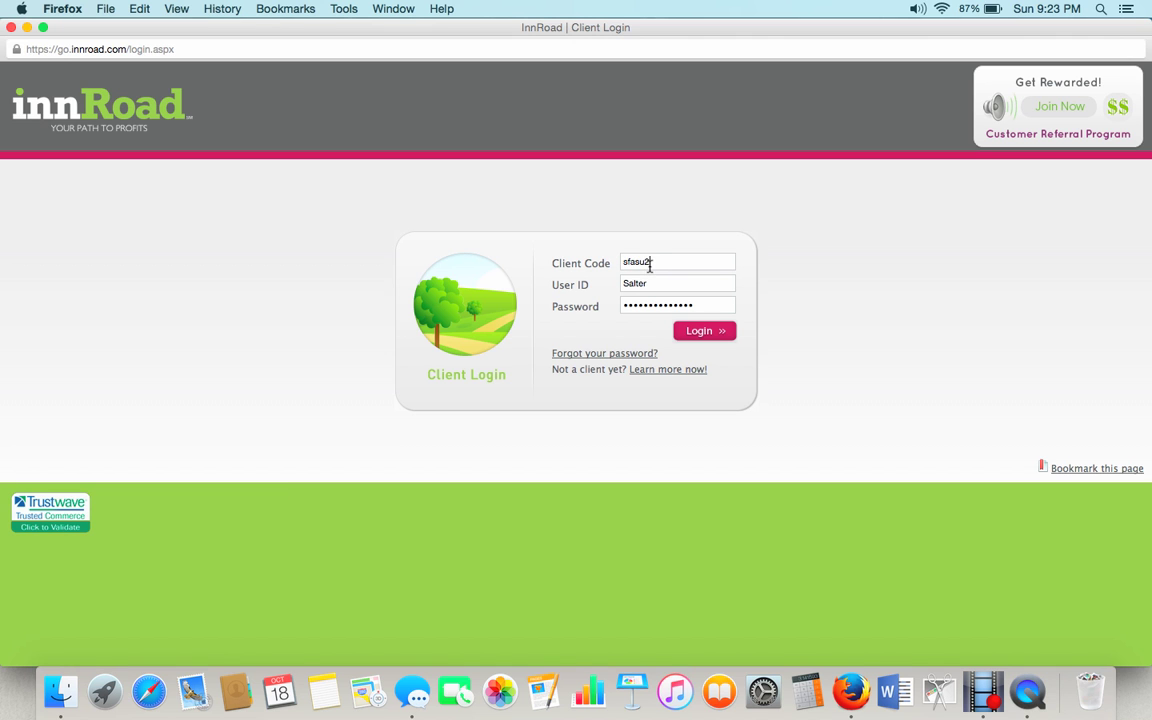
{"action": "left_click", "coordinate": [691, 334]}
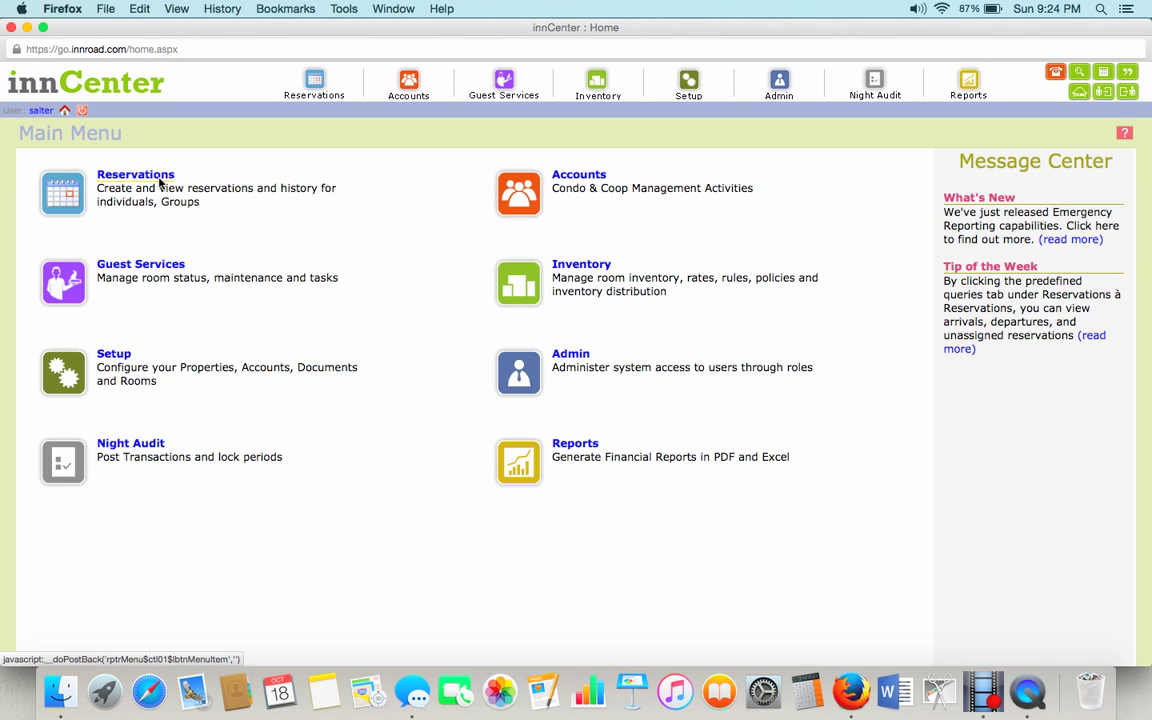
Open the in-house Deluxe Suite 133 reservation from the D guest list, then minimize innCenter.
{"action": "left_click", "coordinate": [159, 181]}
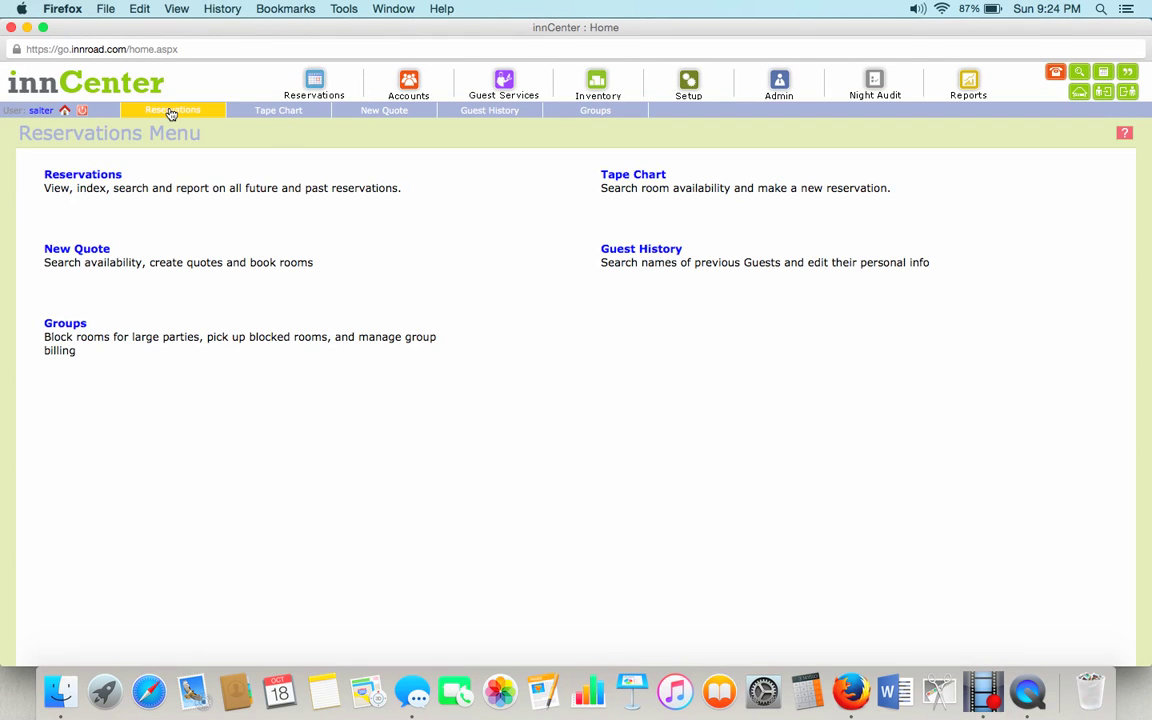
{"action": "left_click", "coordinate": [172, 111]}
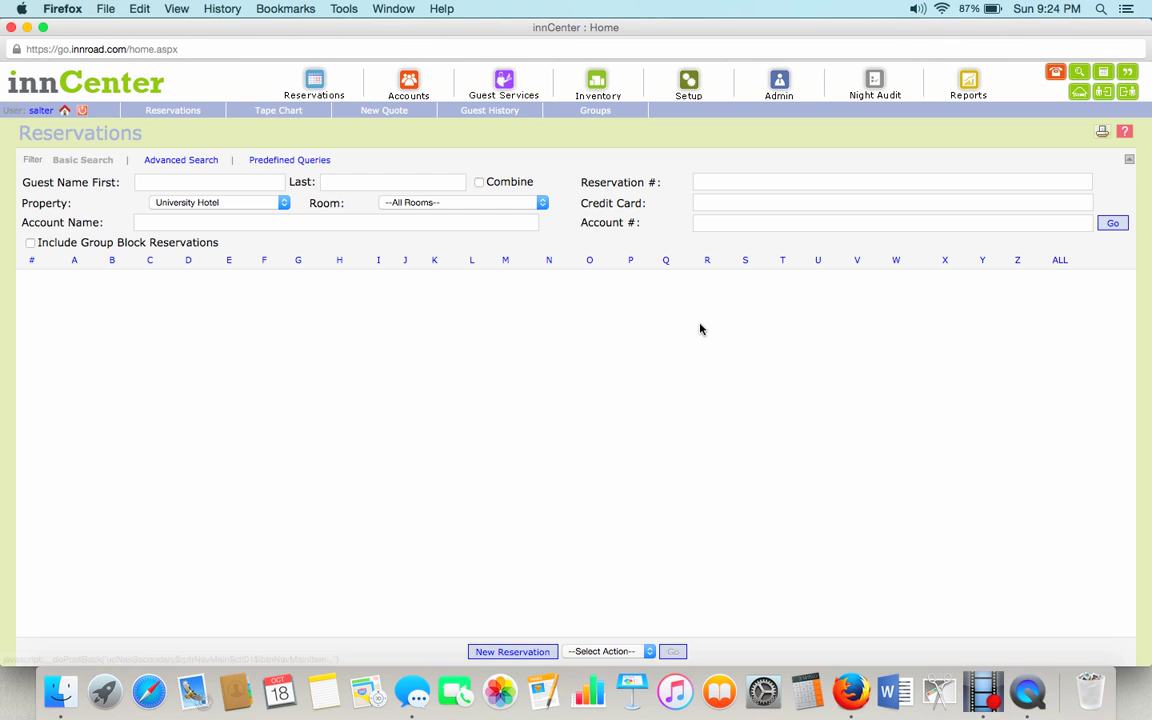
{"action": "left_click", "coordinate": [189, 260]}
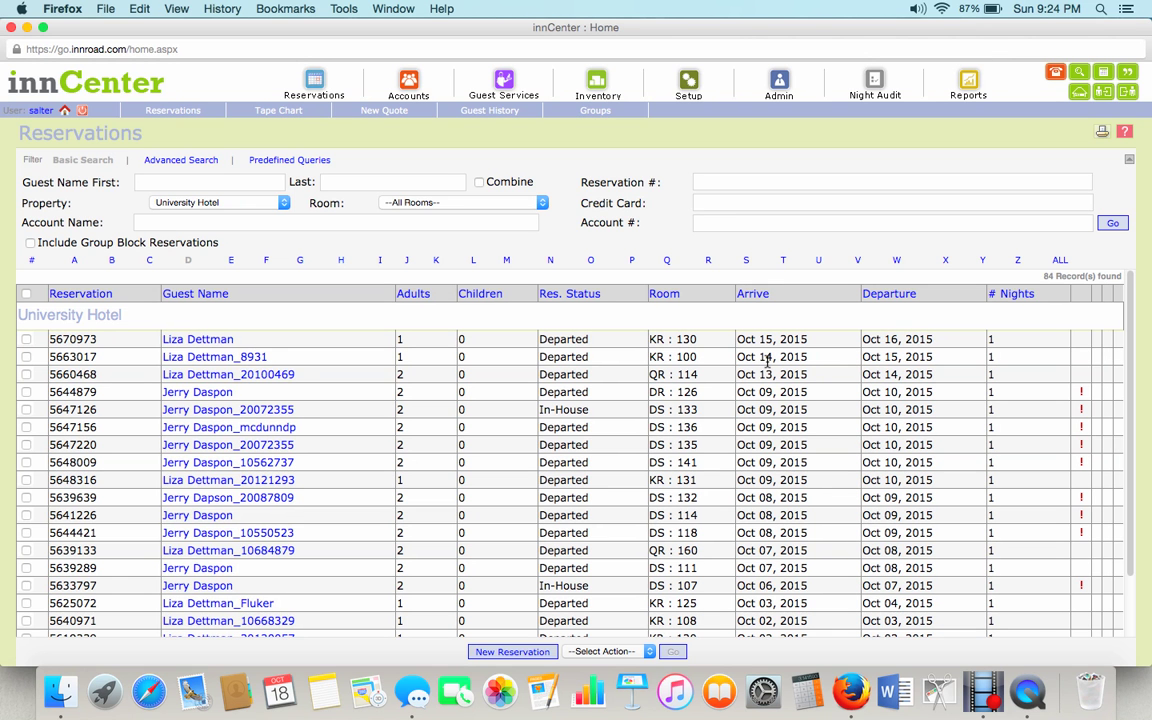
{"action": "left_click", "coordinate": [270, 410]}
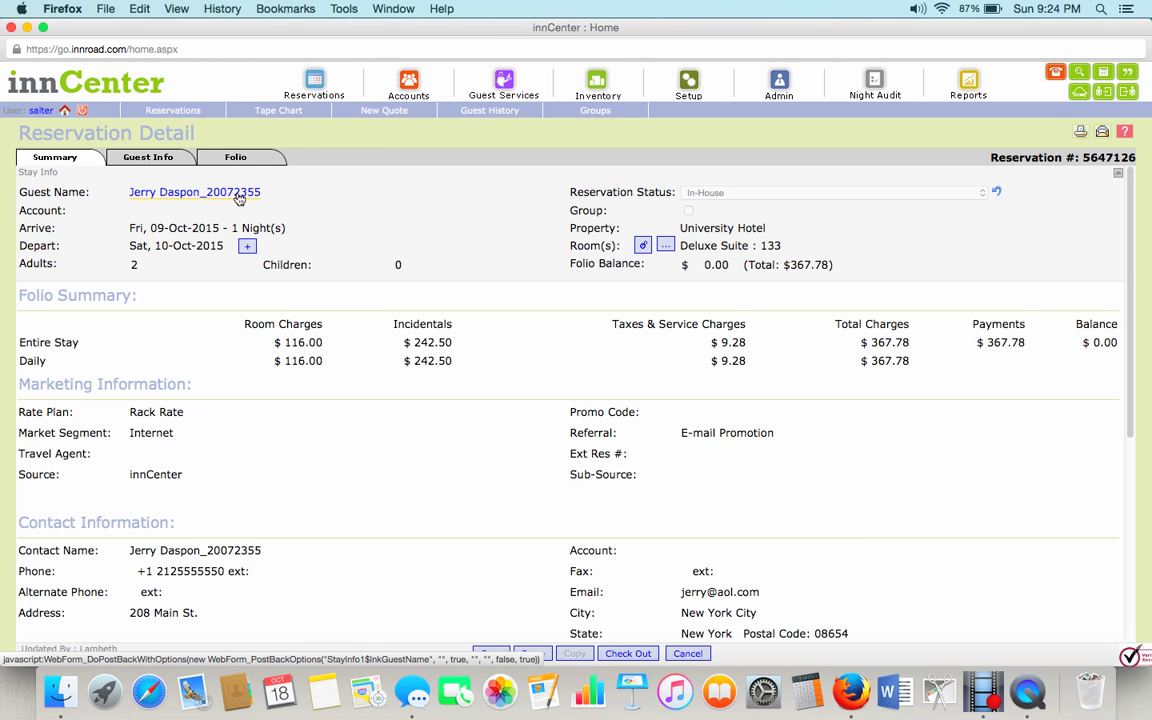
{"action": "left_click", "coordinate": [27, 31]}
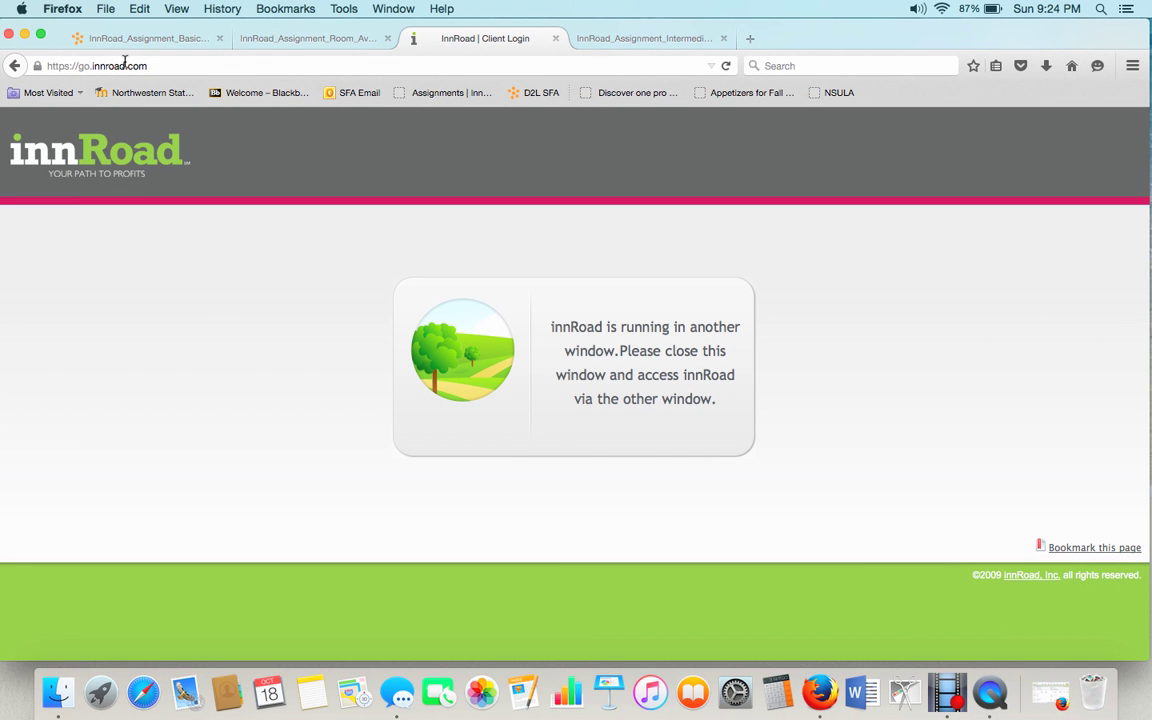
{"action": "left_click", "coordinate": [120, 40]}
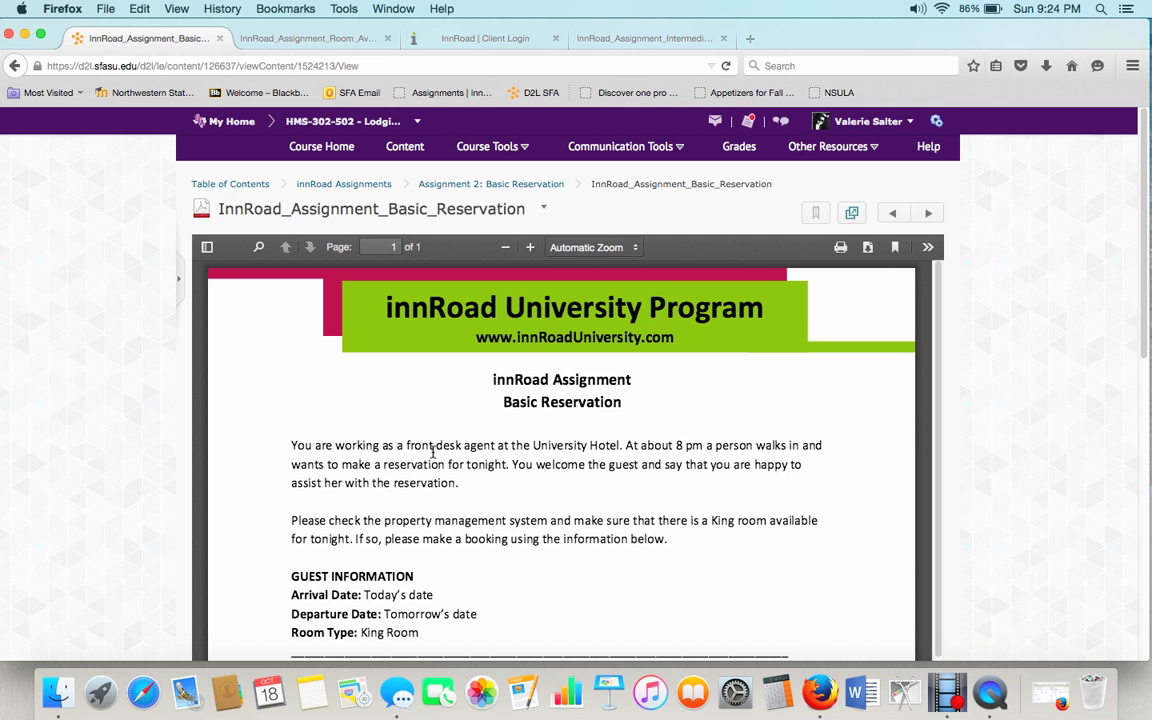
{"action": "scroll", "coordinate": [433, 452], "scroll_direction": "down", "scroll_amount": 5}
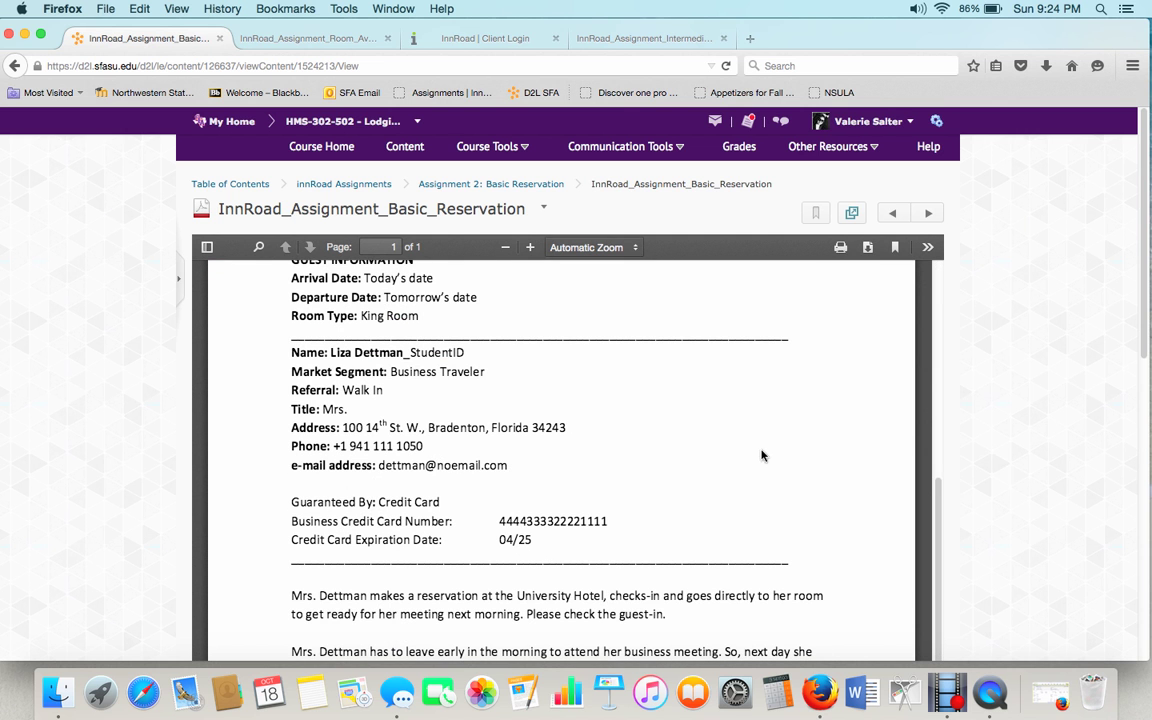
{"action": "scroll", "coordinate": [699, 465], "scroll_direction": "down", "scroll_amount": 3}
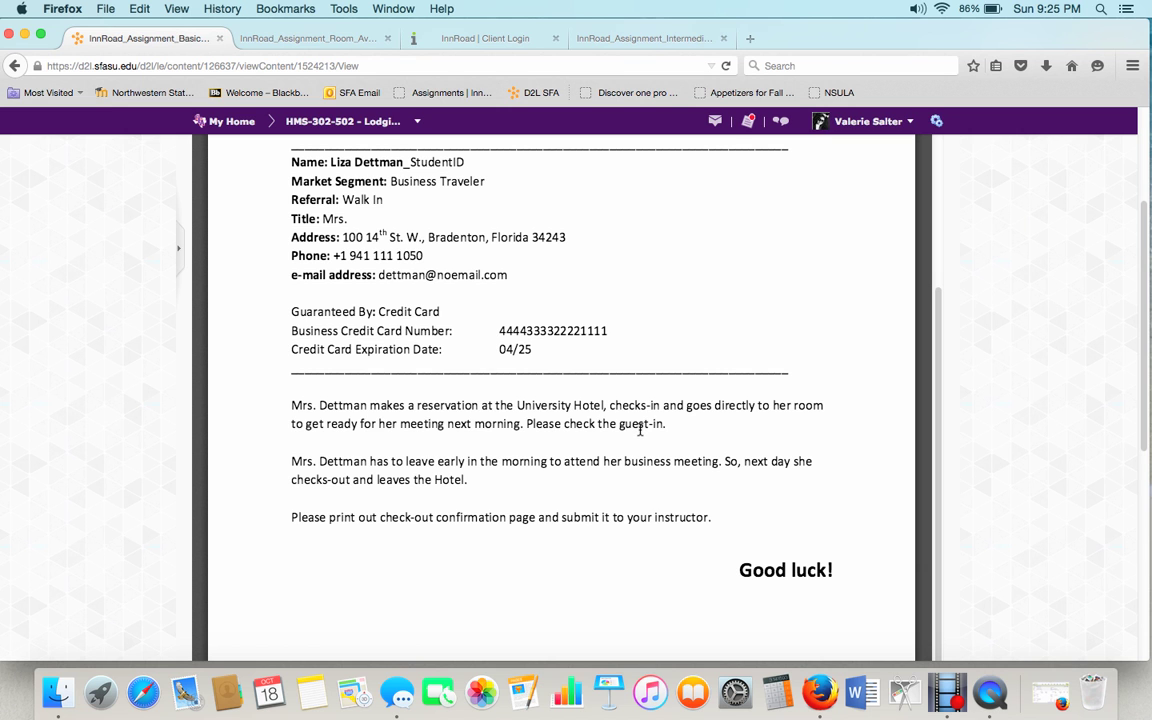
{"action": "scroll", "coordinate": [640, 435], "scroll_direction": "up", "scroll_amount": 1}
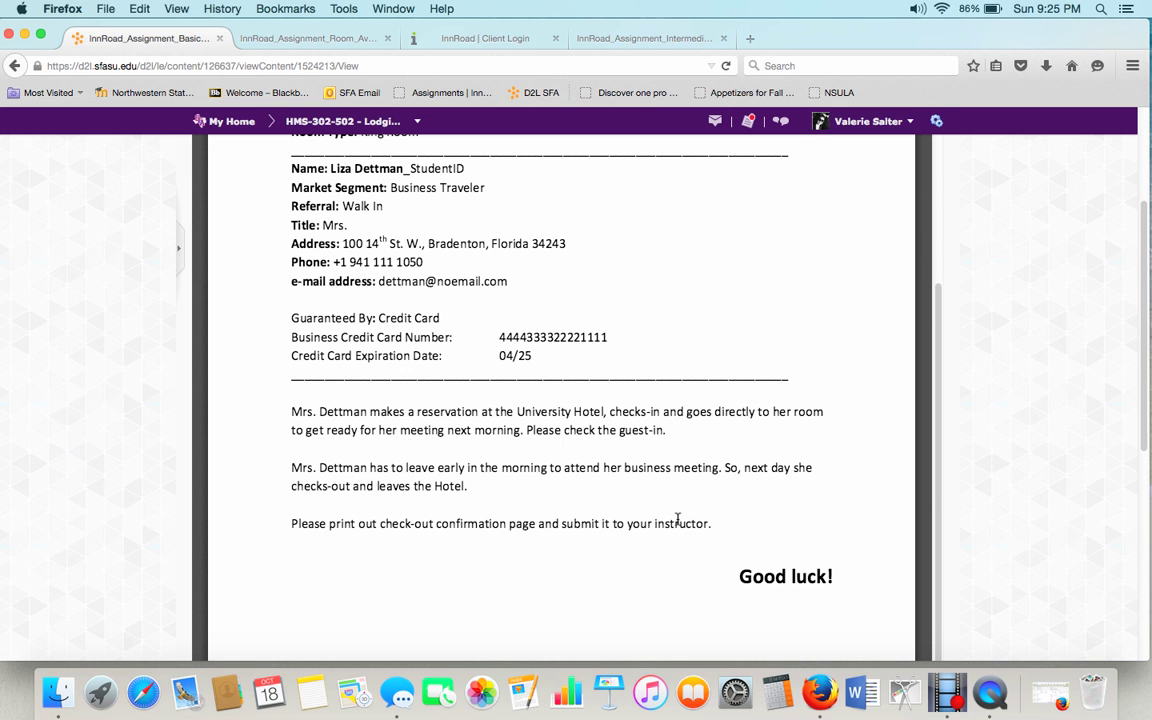
{"action": "scroll", "coordinate": [677, 520], "scroll_direction": "up", "scroll_amount": 5}
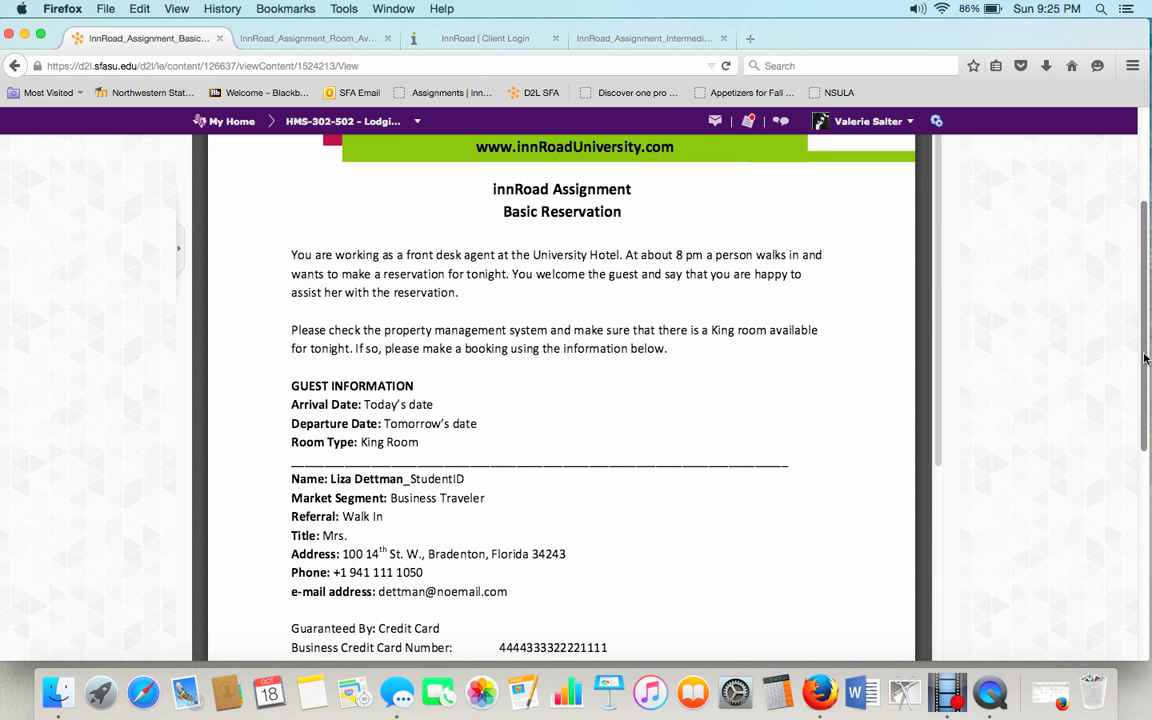
{"action": "scroll", "coordinate": [1031, 185], "scroll_direction": "up", "scroll_amount": 3}
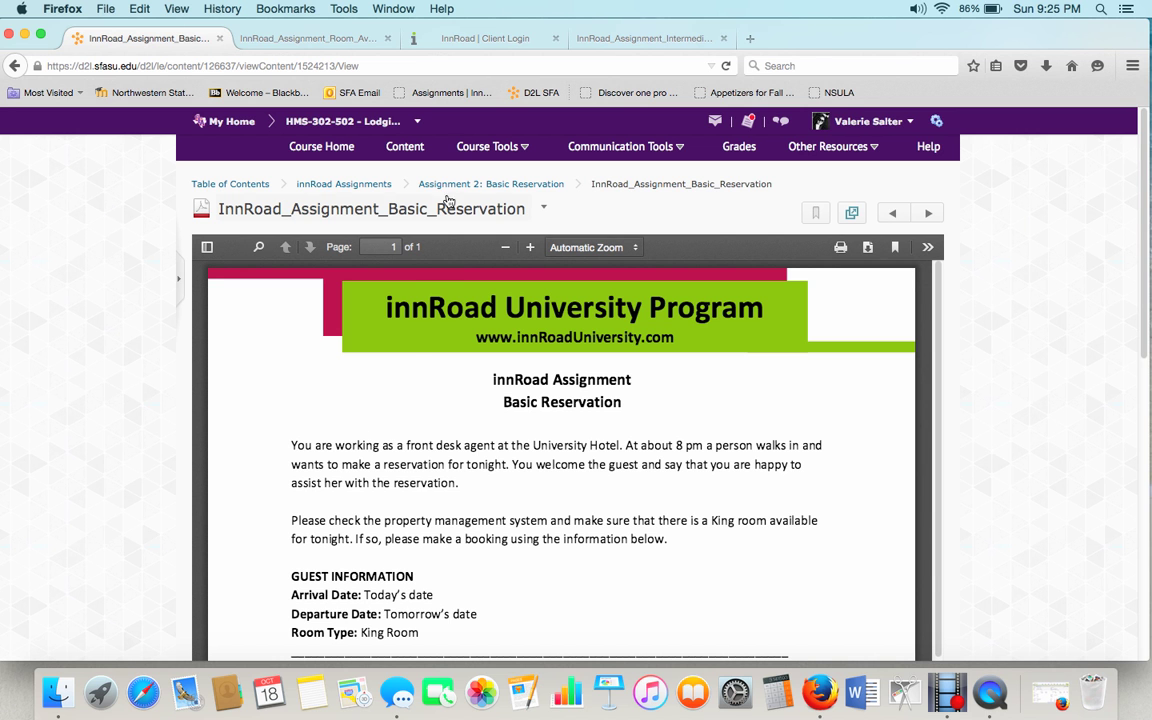
{"action": "scroll", "coordinate": [640, 500], "scroll_direction": "down", "scroll_amount": 3}
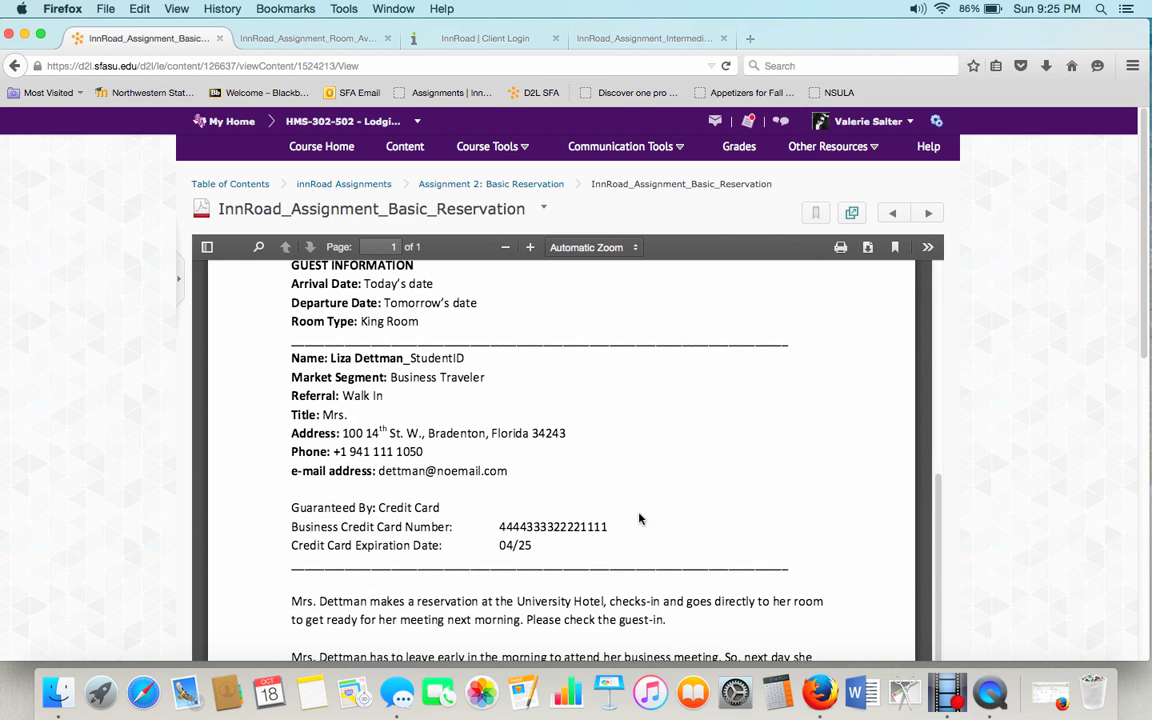
{"action": "scroll", "coordinate": [686, 492], "scroll_direction": "up", "scroll_amount": 5}
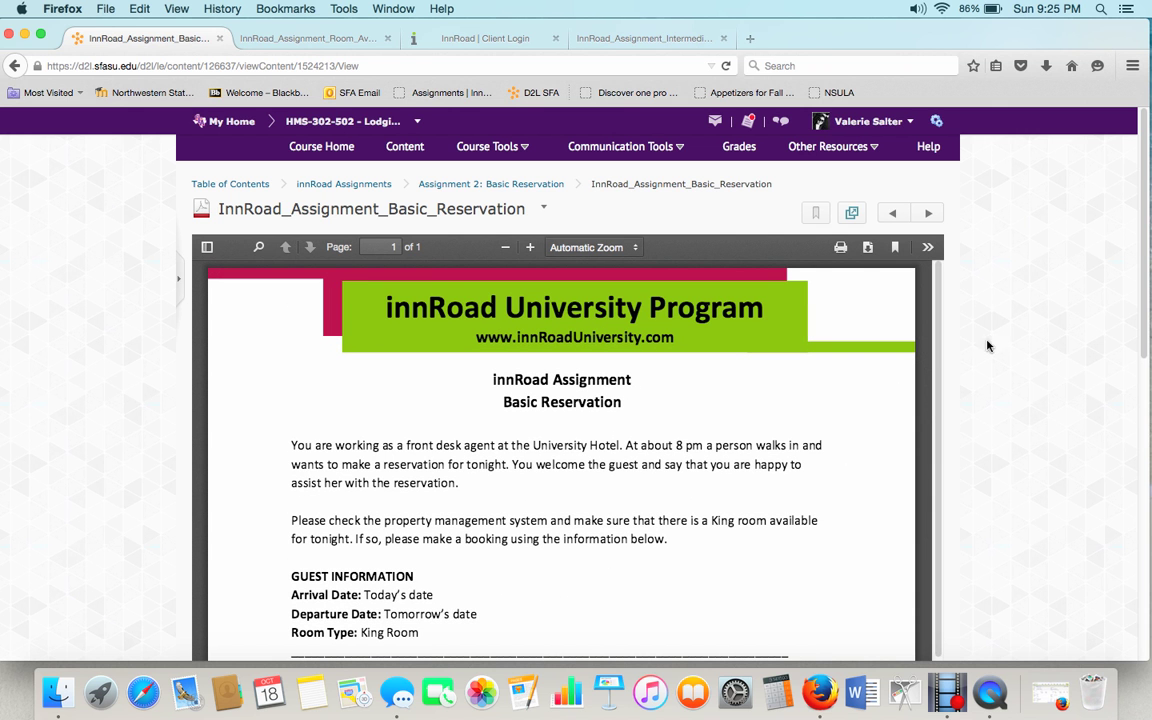
{"action": "left_click", "coordinate": [939, 361]}
{"action": "left_click_drag", "start_coordinate": [939, 361], "coordinate": [936, 607]}
{"action": "scroll", "coordinate": [511, 447], "scroll_direction": "down", "scroll_amount": 5}
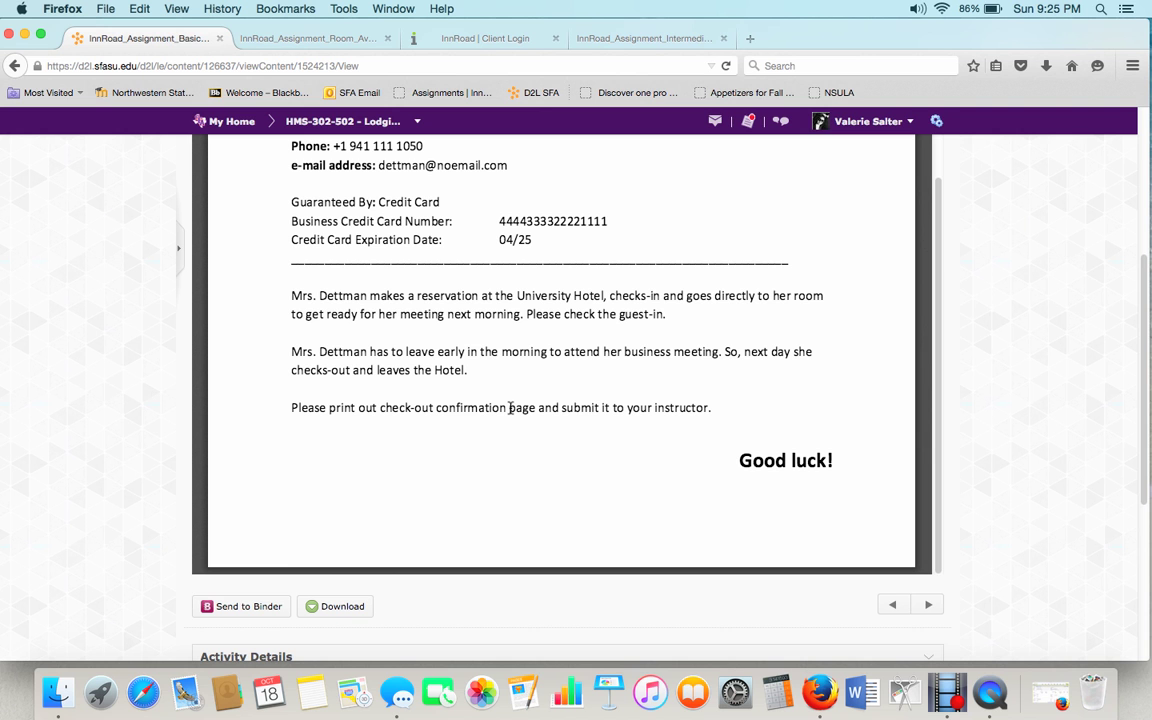
{"action": "left_click", "coordinate": [622, 40]}
{"action": "left_click", "coordinate": [505, 39]}
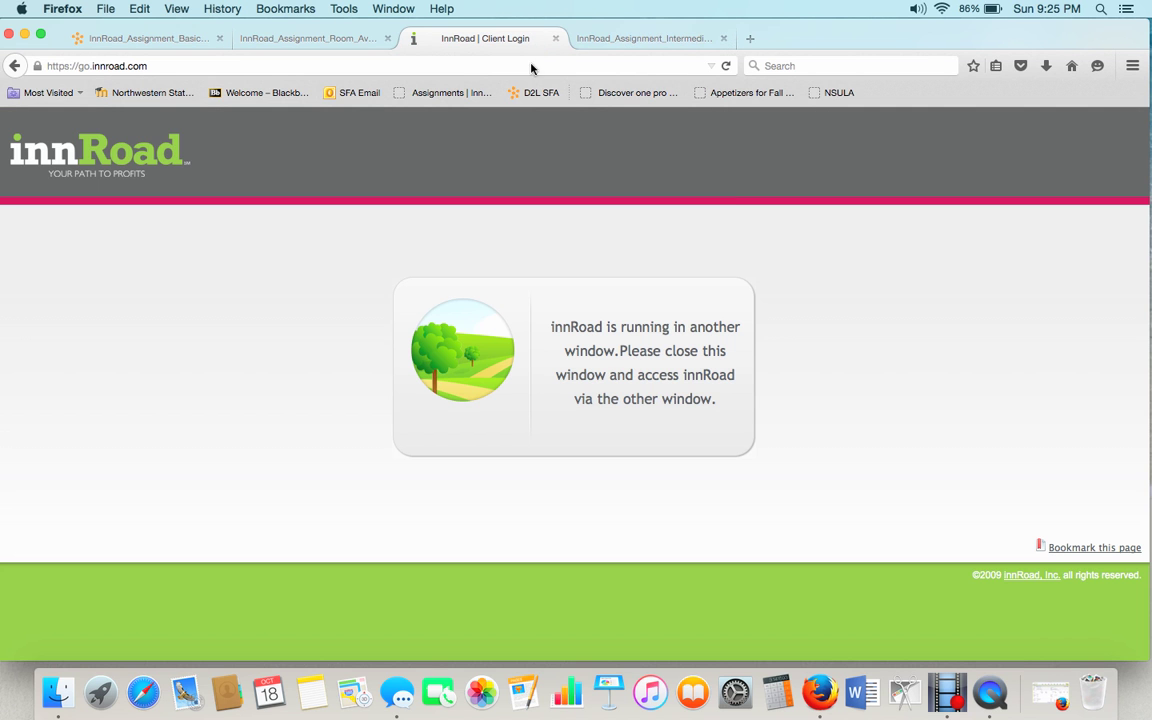
Restore innCenter and open the Guest Statement report for the Deluxe Suite 133 reservation.
{"action": "left_click", "coordinate": [1046, 704]}
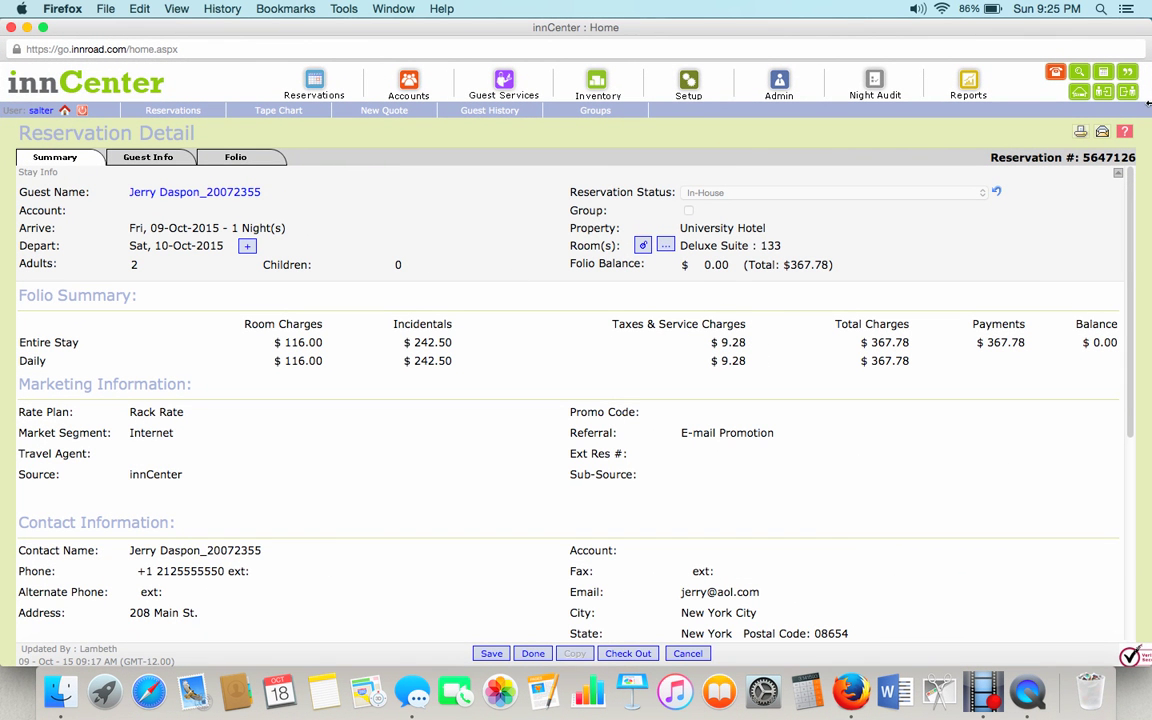
{"action": "left_click", "coordinate": [1082, 133]}
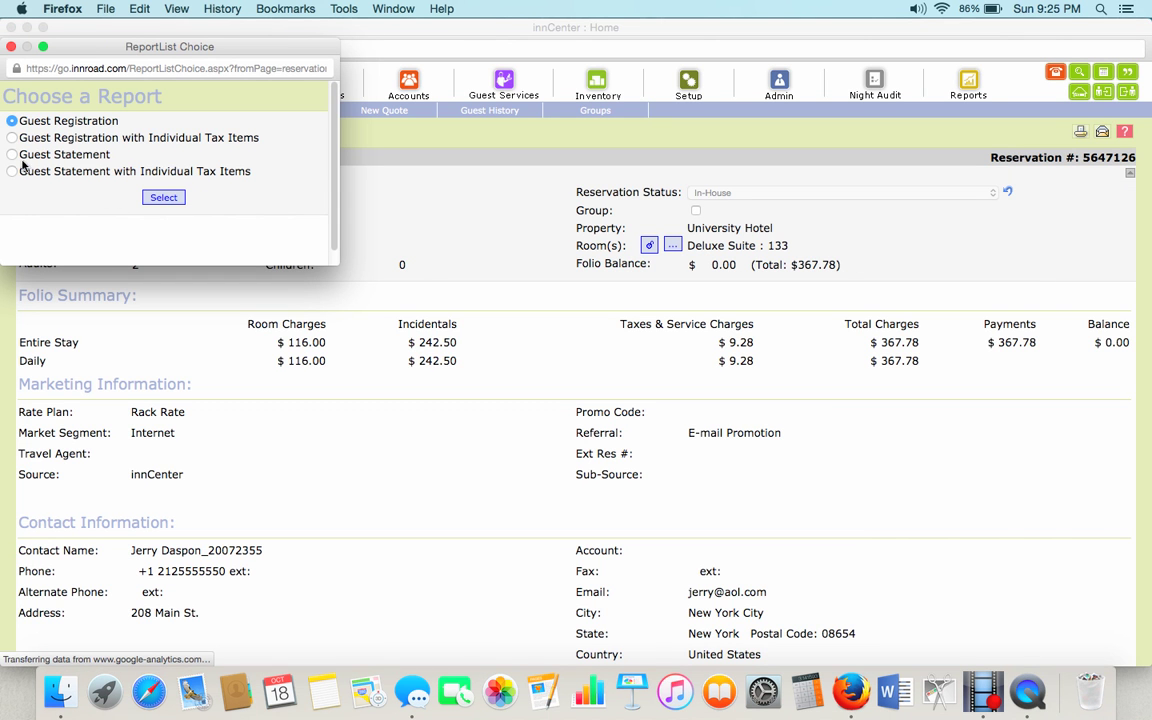
{"action": "left_click", "coordinate": [12, 154]}
{"action": "left_click", "coordinate": [152, 200]}
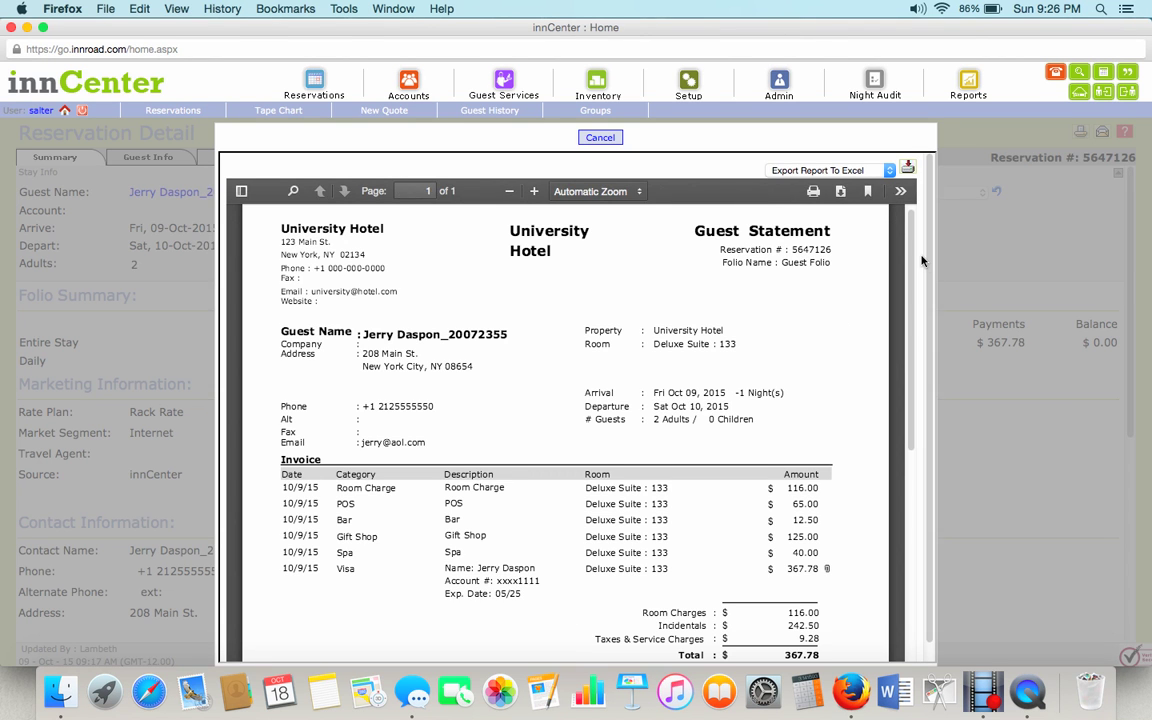
{"action": "left_click_drag", "start_coordinate": [928, 300], "coordinate": [936, 257]}
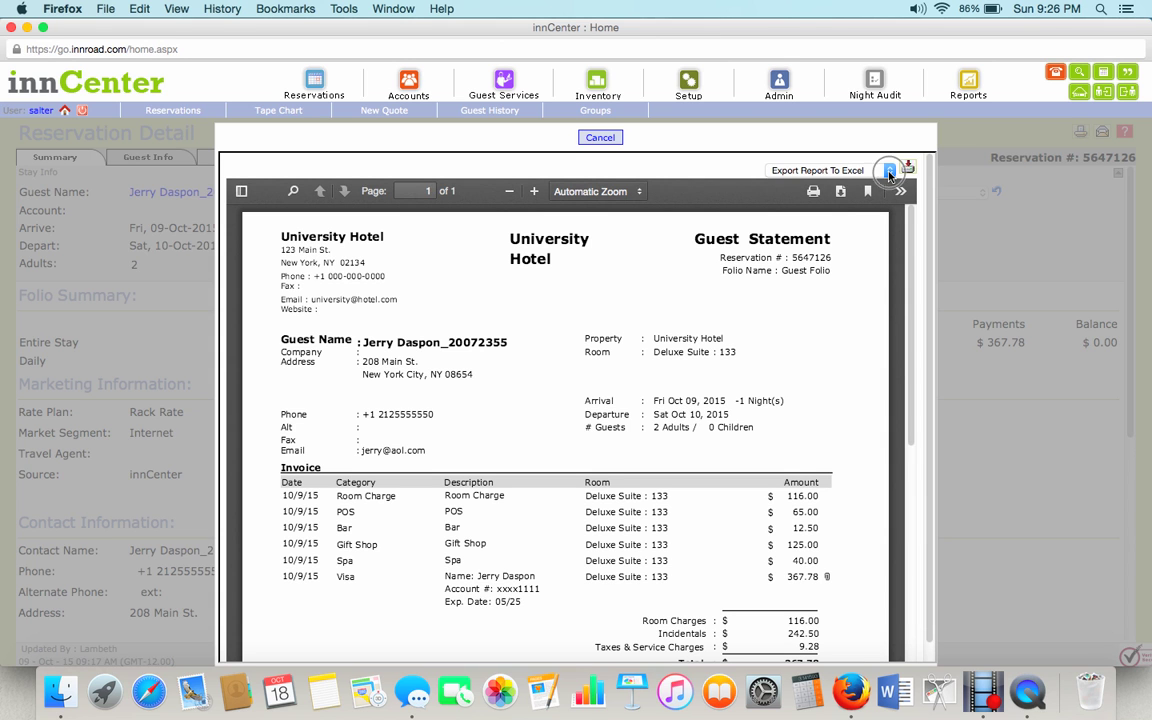
Export the Guest Statement as a PDF, save the file, and close the preview.
{"action": "left_click", "coordinate": [889, 172]}
{"action": "left_click", "coordinate": [803, 207]}
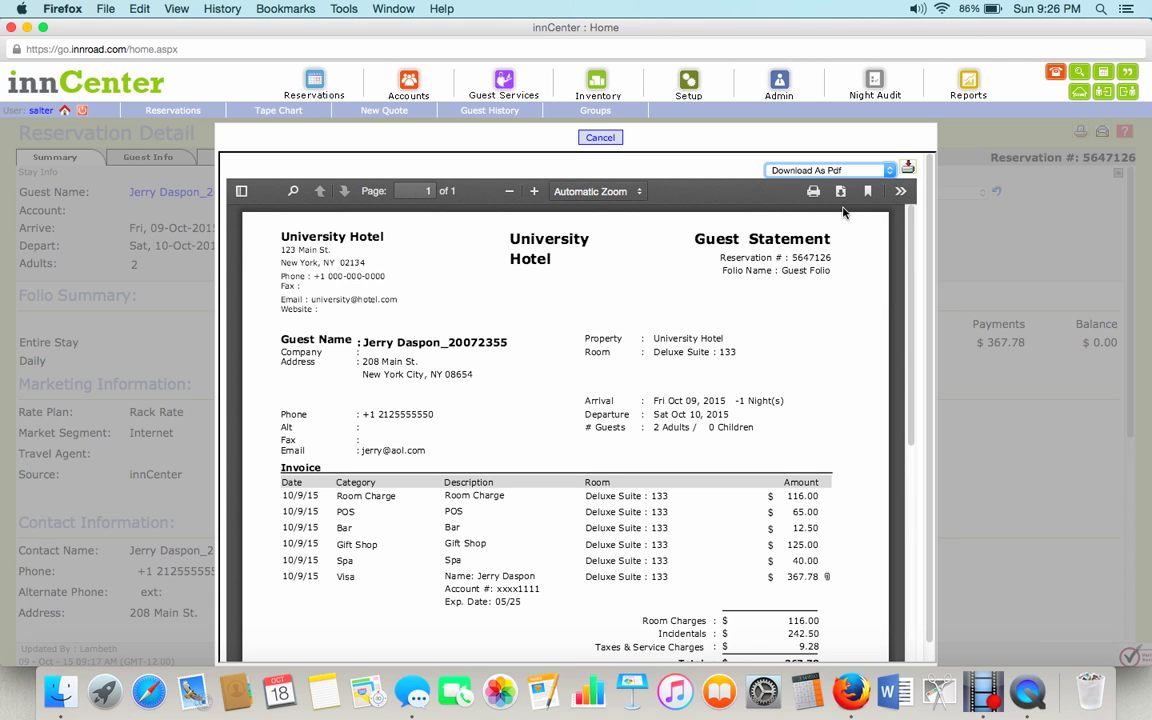
{"action": "left_click", "coordinate": [908, 169]}
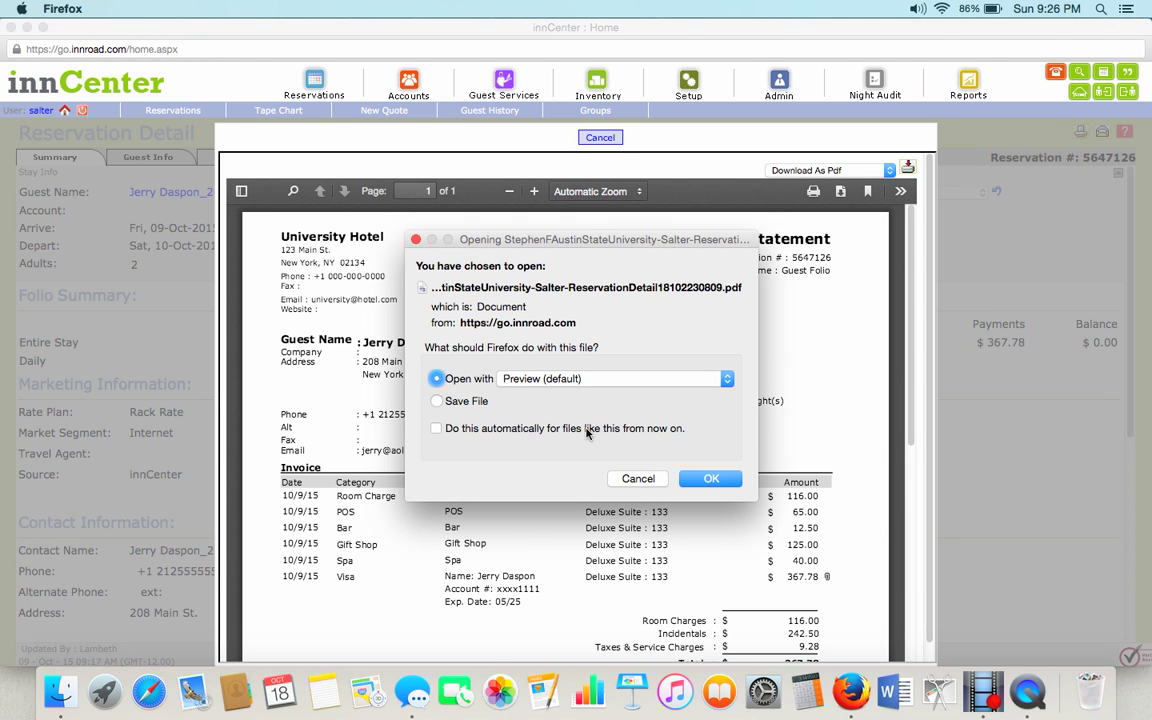
{"action": "left_click", "coordinate": [437, 401]}
{"action": "left_click", "coordinate": [705, 478]}
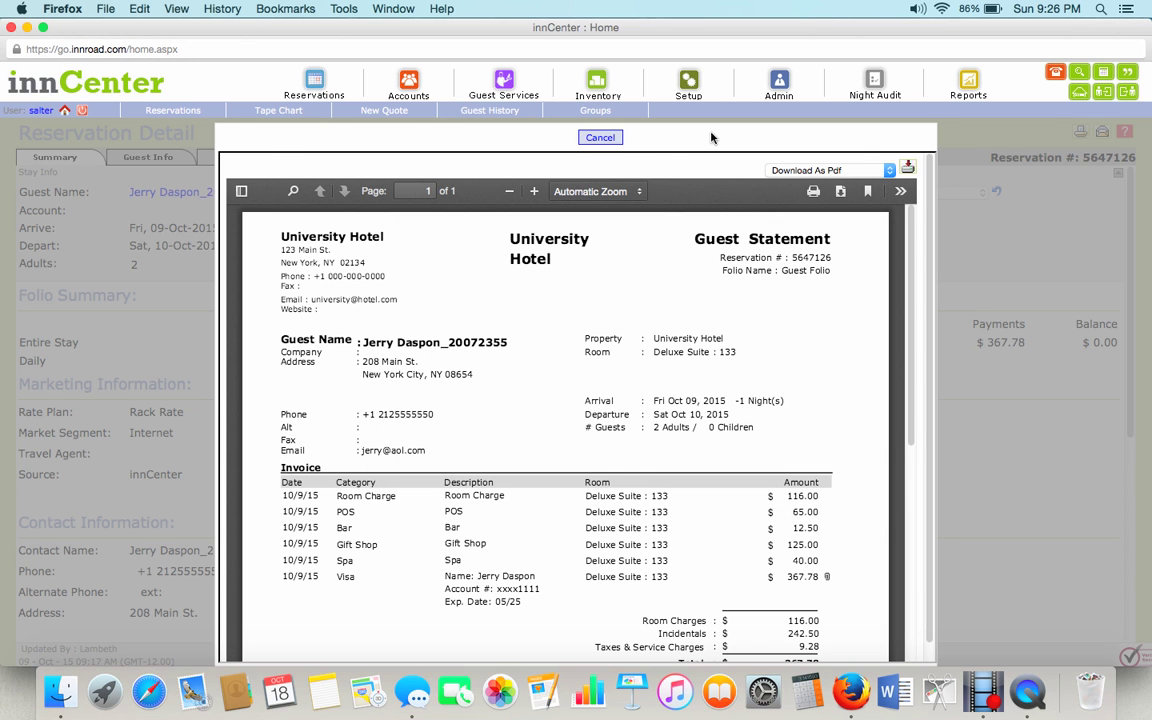
{"action": "left_click", "coordinate": [600, 137]}
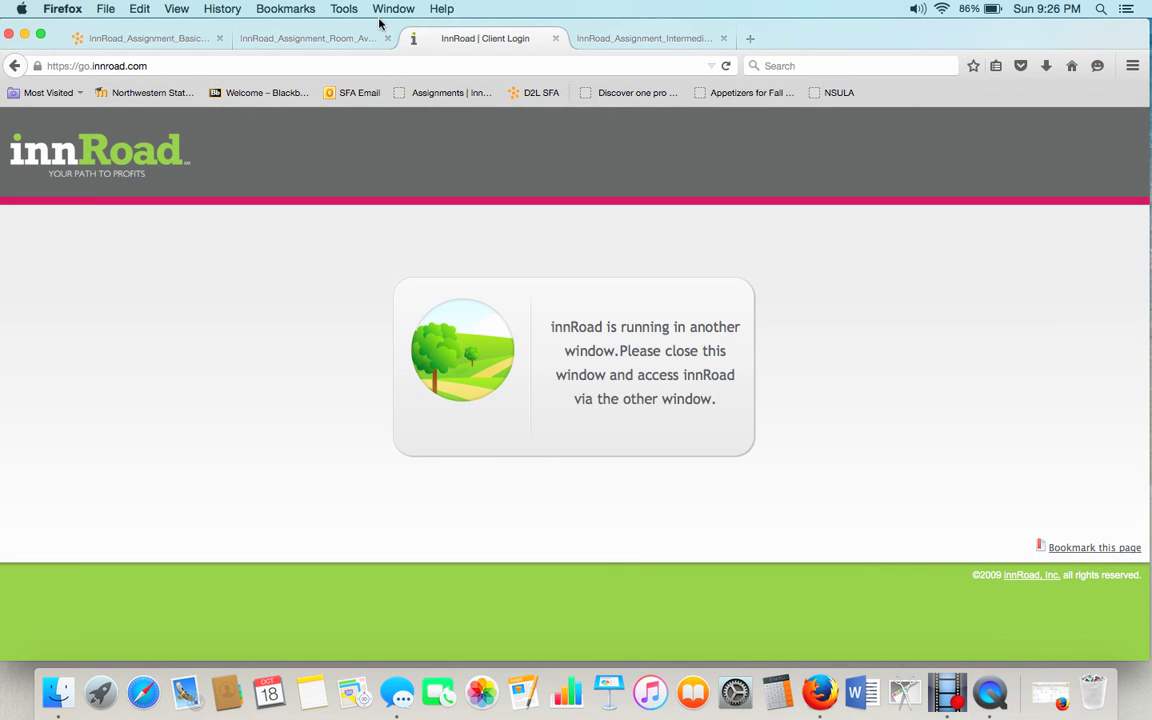
Compare the Room Availability and Basic Reservation PDFs, then return to the innRoad Assignments content page.
{"action": "left_click", "coordinate": [305, 38]}
{"action": "left_click", "coordinate": [200, 40]}
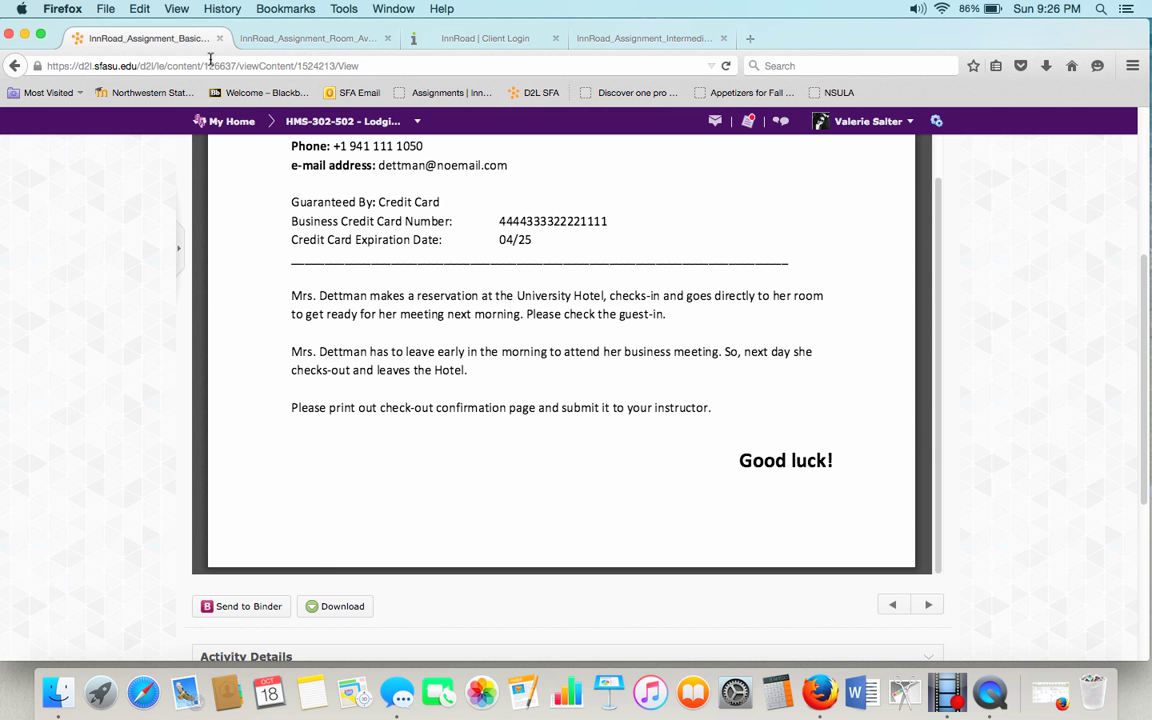
{"action": "left_click_drag", "start_coordinate": [939, 390], "coordinate": [934, 428]}
{"action": "left_click_drag", "start_coordinate": [934, 393], "coordinate": [1000, 141]}
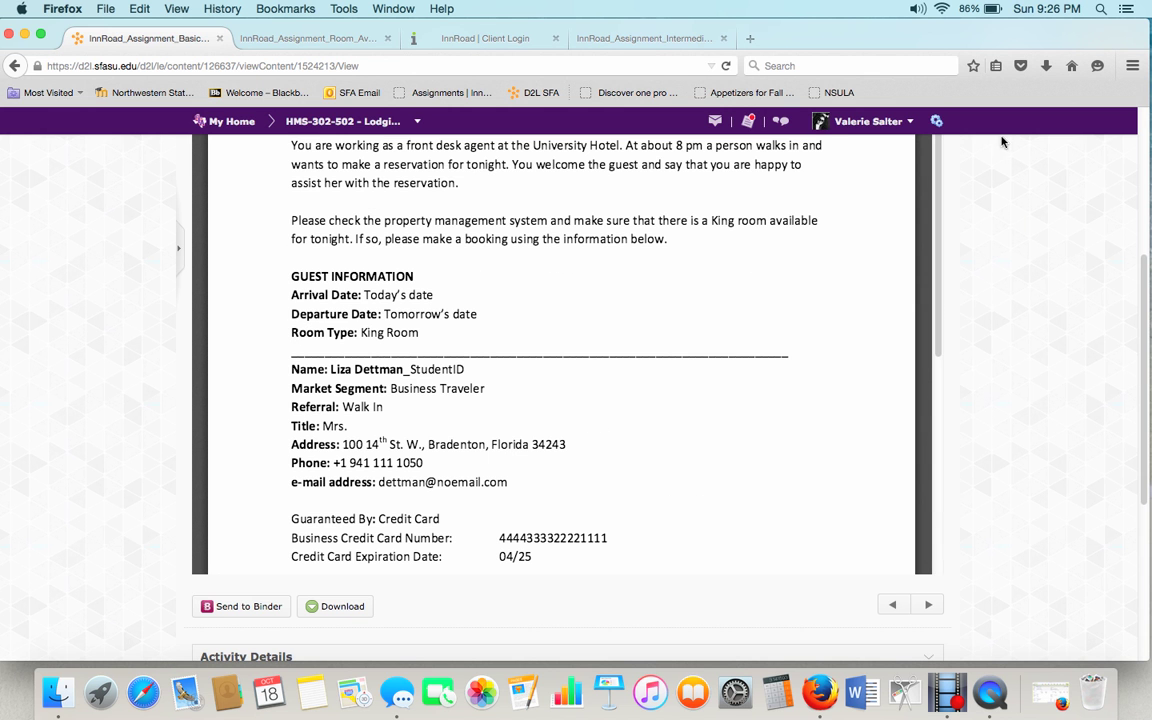
{"action": "left_click", "coordinate": [323, 40]}
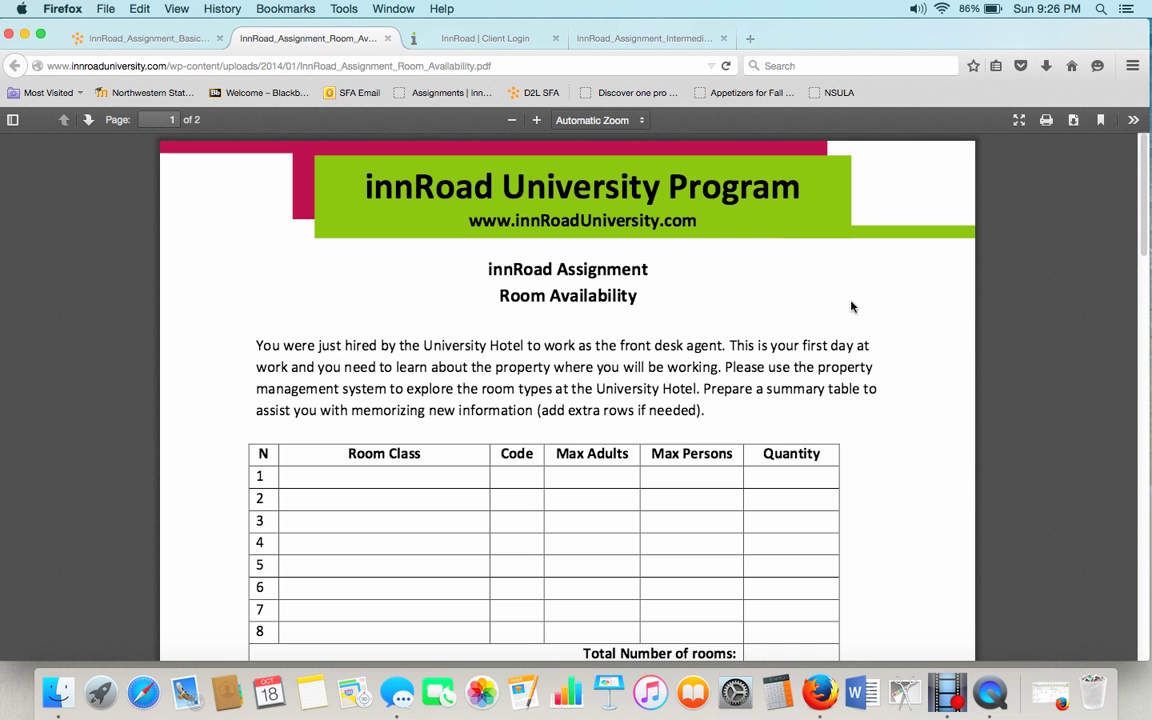
{"action": "scroll", "coordinate": [913, 308], "scroll_direction": "down", "scroll_amount": 3}
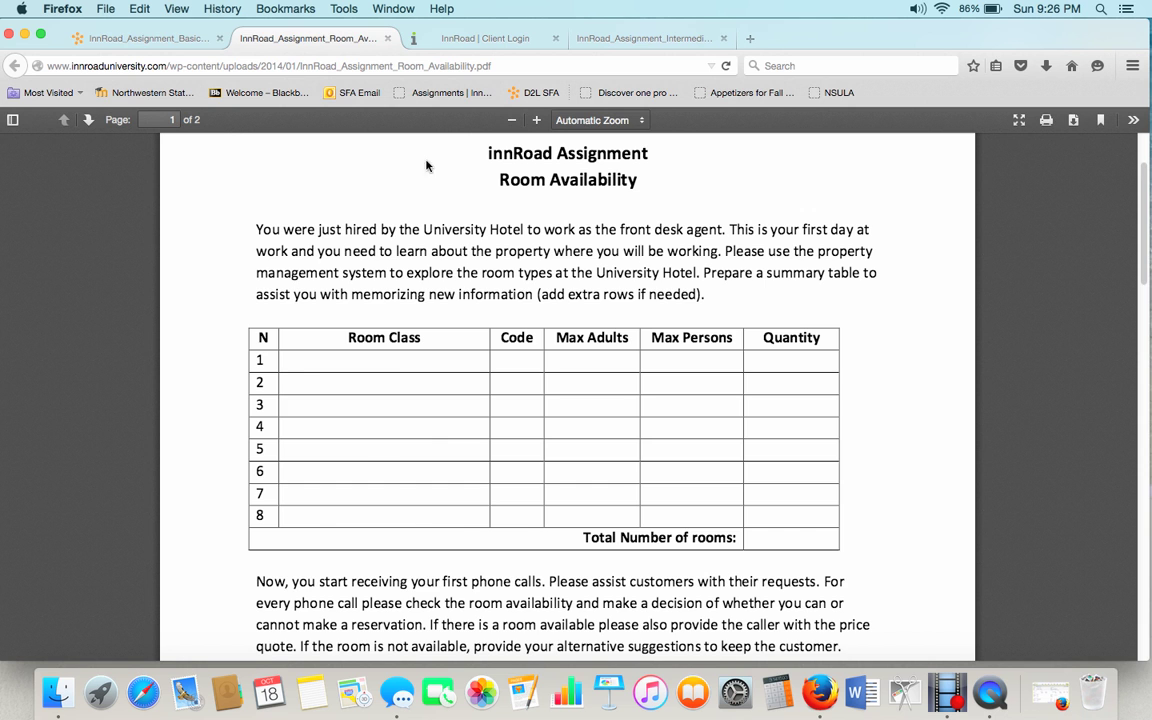
{"action": "left_click", "coordinate": [140, 38]}
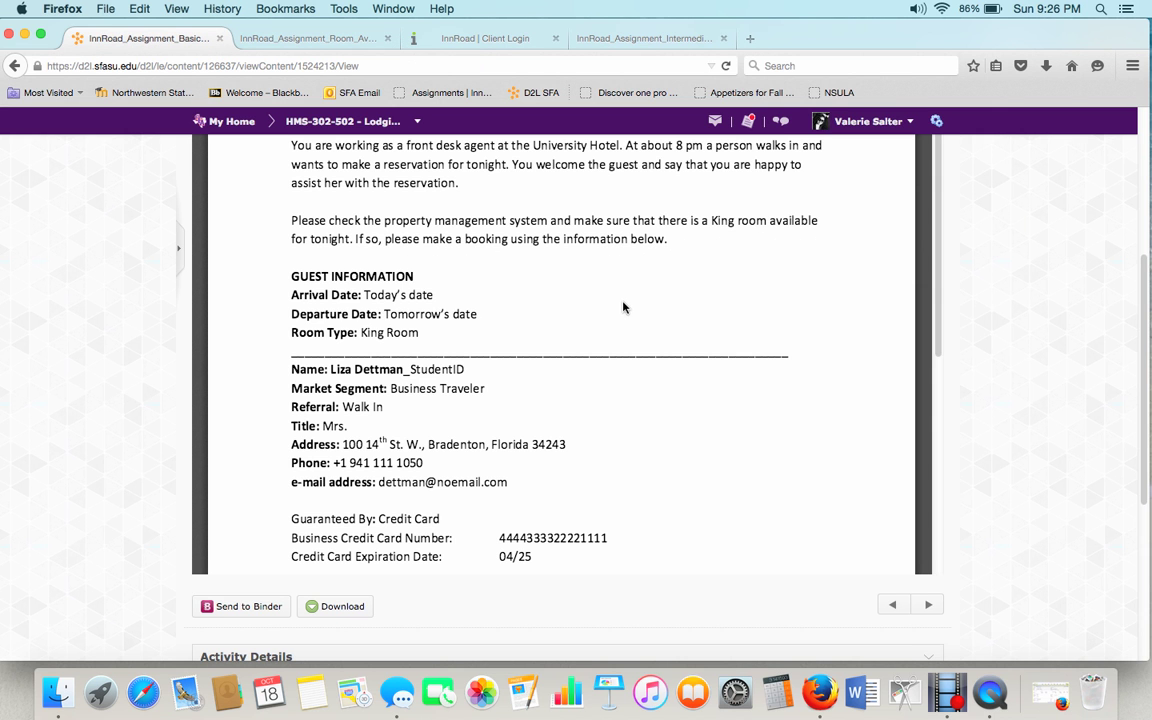
{"action": "scroll", "coordinate": [466, 291], "scroll_direction": "up", "scroll_amount": 5}
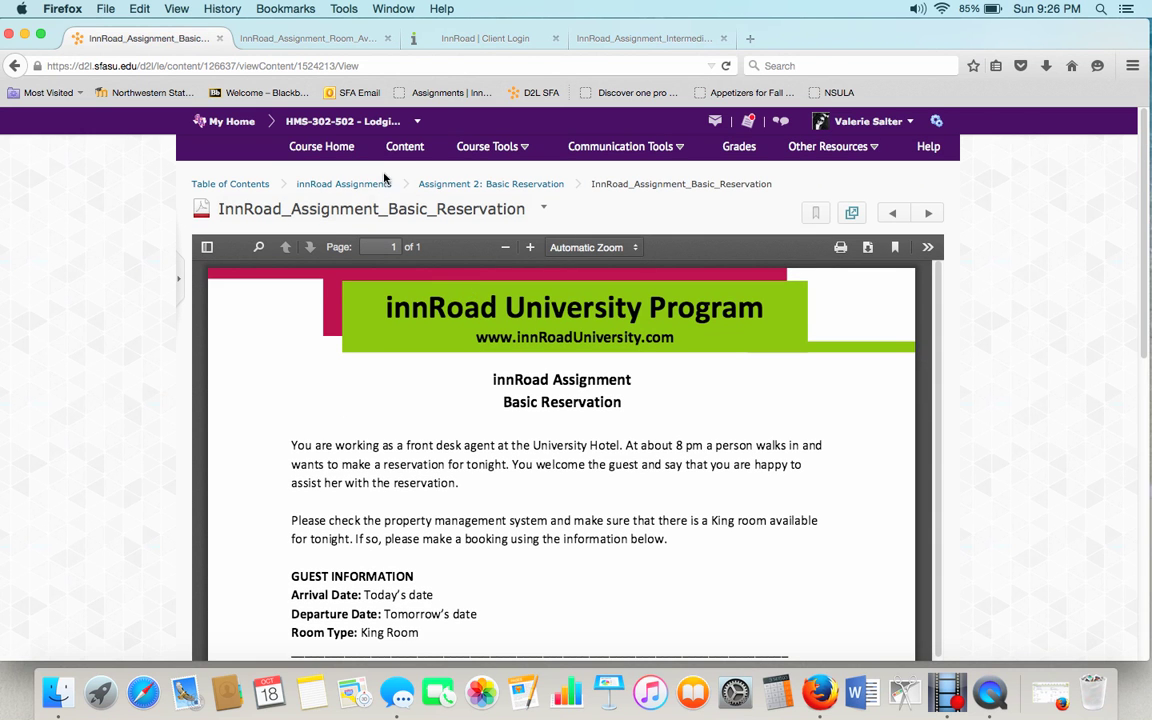
{"action": "left_click", "coordinate": [340, 184]}
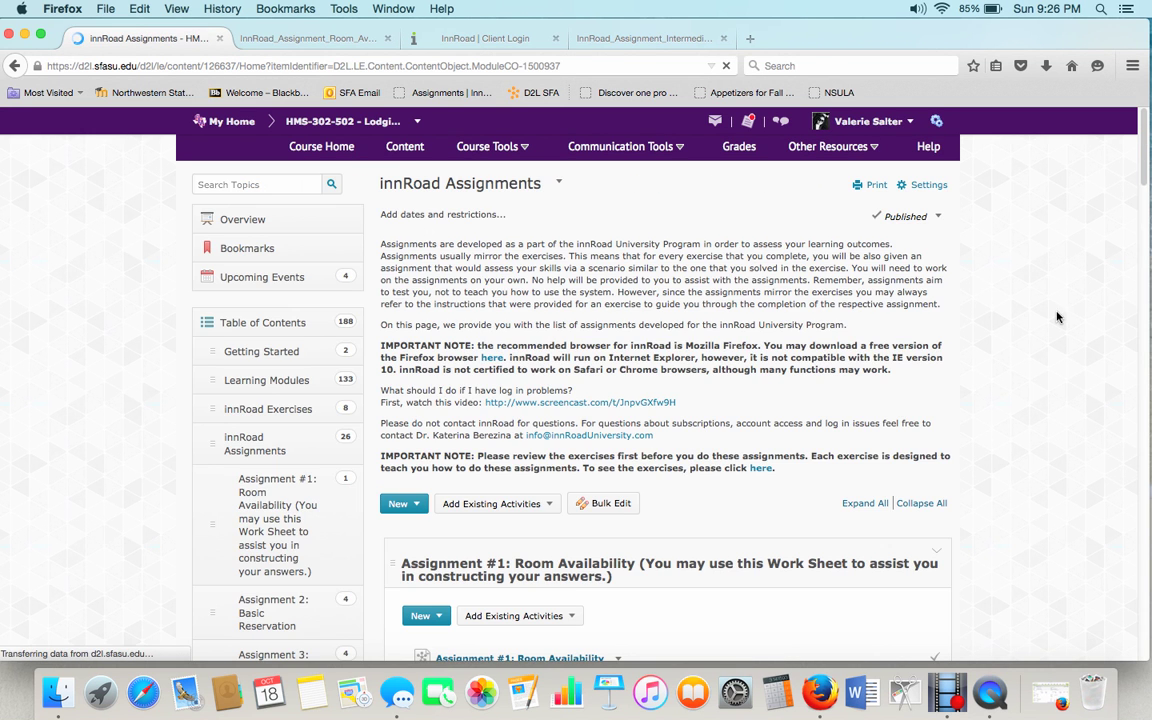
Look through the Assignment 2 and 3 sections, then view the Intermediate Reservation 1 assignment PDF.
{"action": "scroll", "coordinate": [1062, 319], "scroll_direction": "down", "scroll_amount": 3}
{"action": "scroll", "coordinate": [1044, 339], "scroll_direction": "down", "scroll_amount": 5}
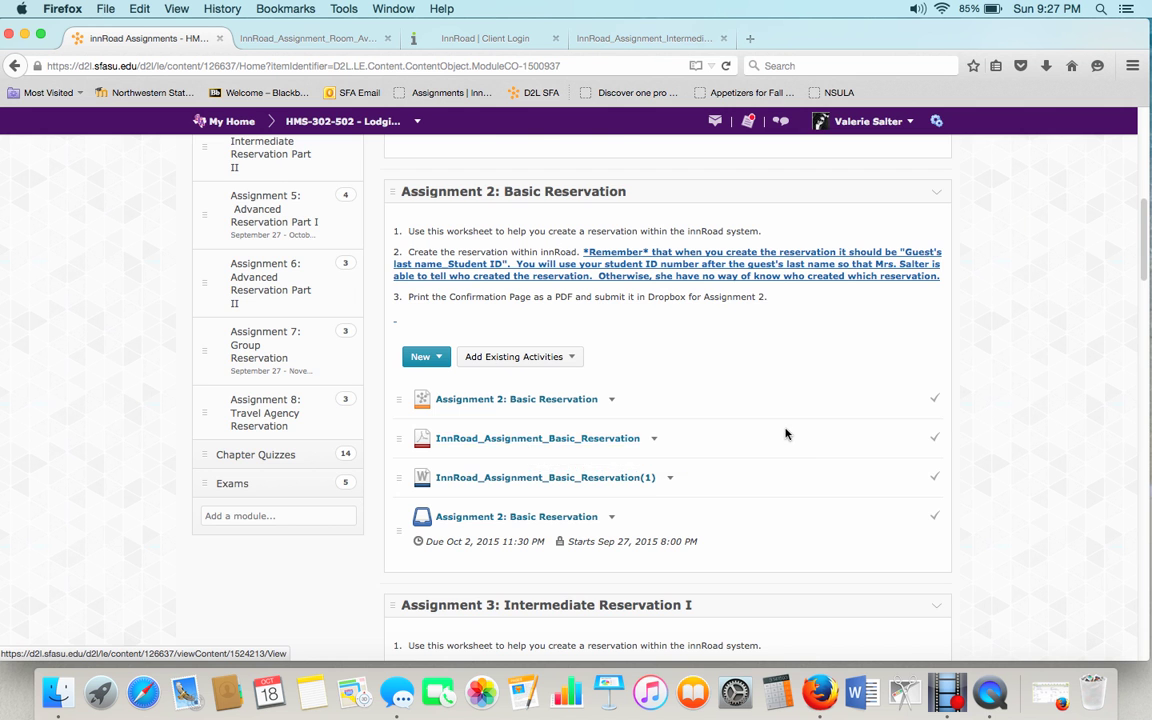
{"action": "scroll", "coordinate": [784, 432], "scroll_direction": "down", "scroll_amount": 8}
{"action": "scroll", "coordinate": [732, 403], "scroll_direction": "up", "scroll_amount": 2}
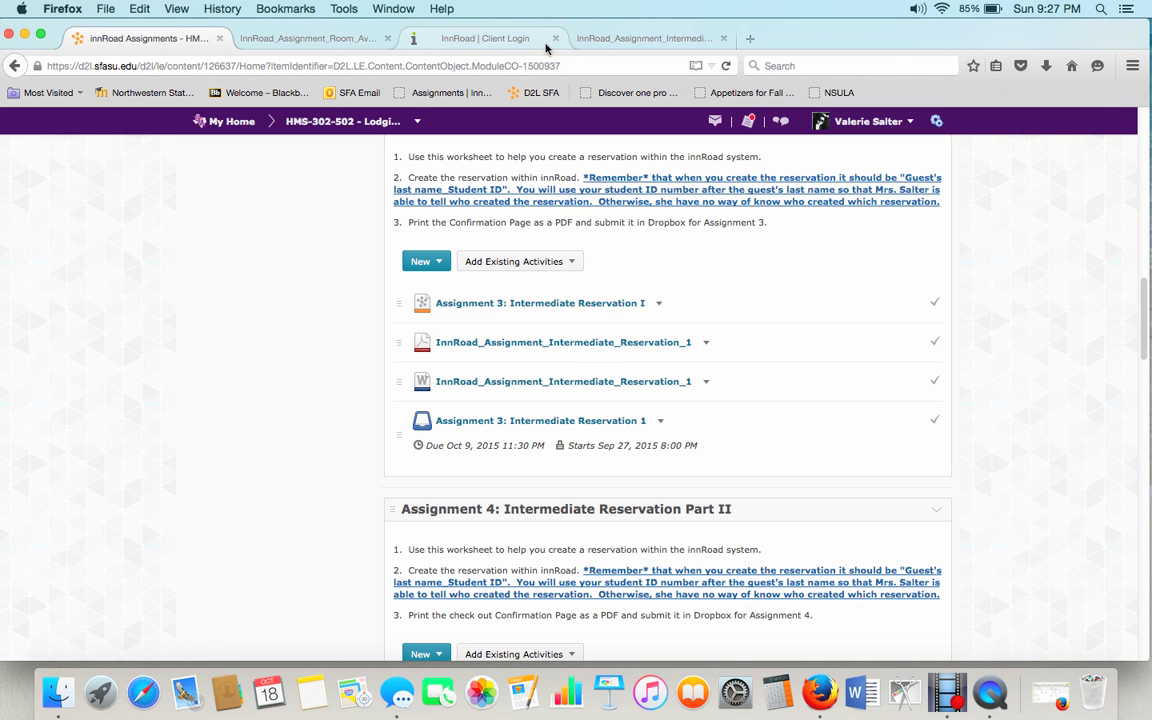
{"action": "left_click", "coordinate": [638, 37]}
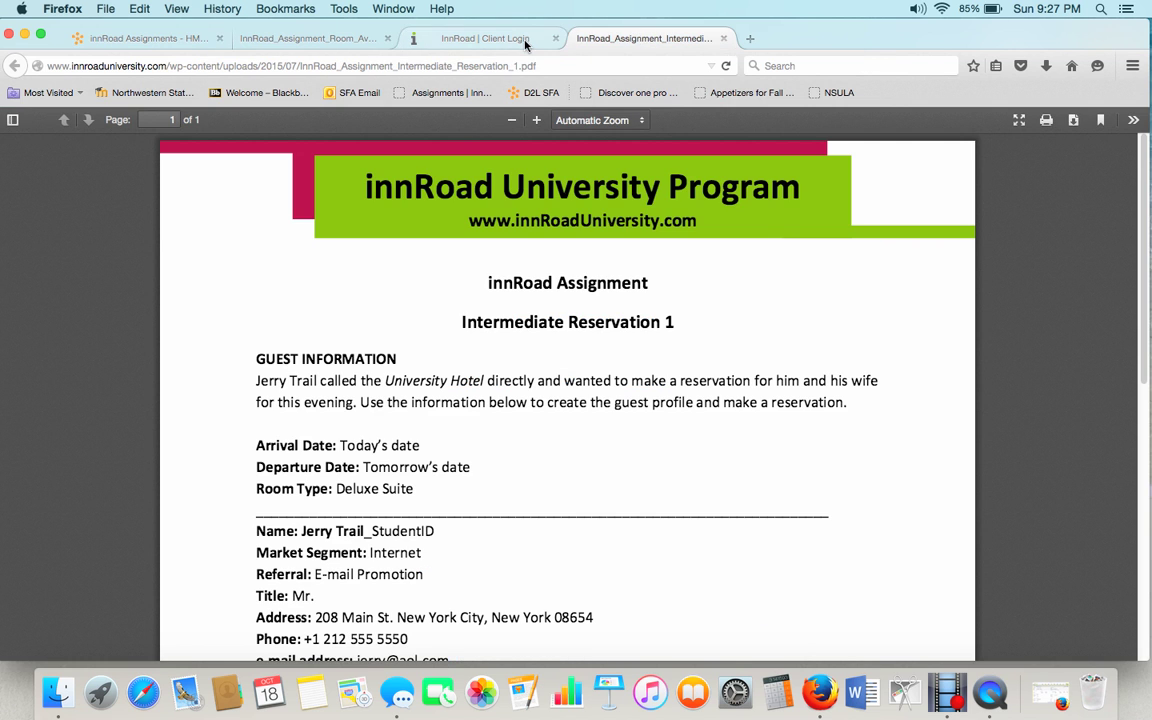
Briefly recheck the innCenter reservation window, then return to the D2L innRoad Assignments page showing Assignment 3.
{"action": "left_click", "coordinate": [480, 37]}
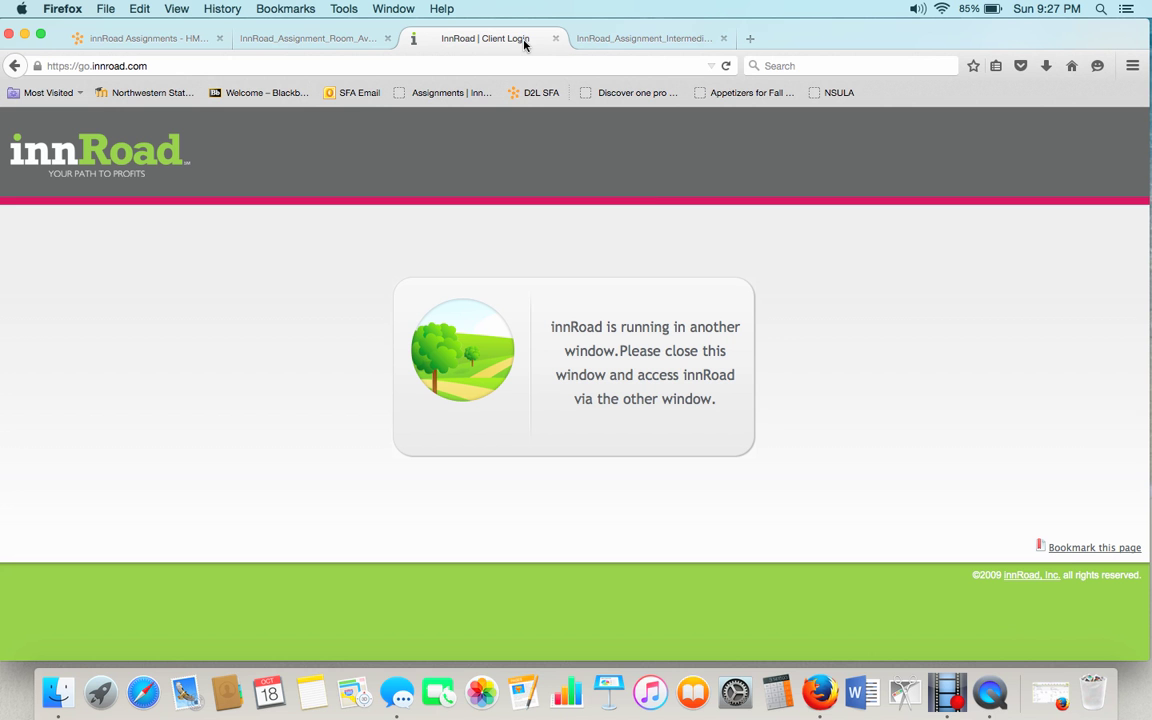
{"action": "left_click", "coordinate": [1050, 692]}
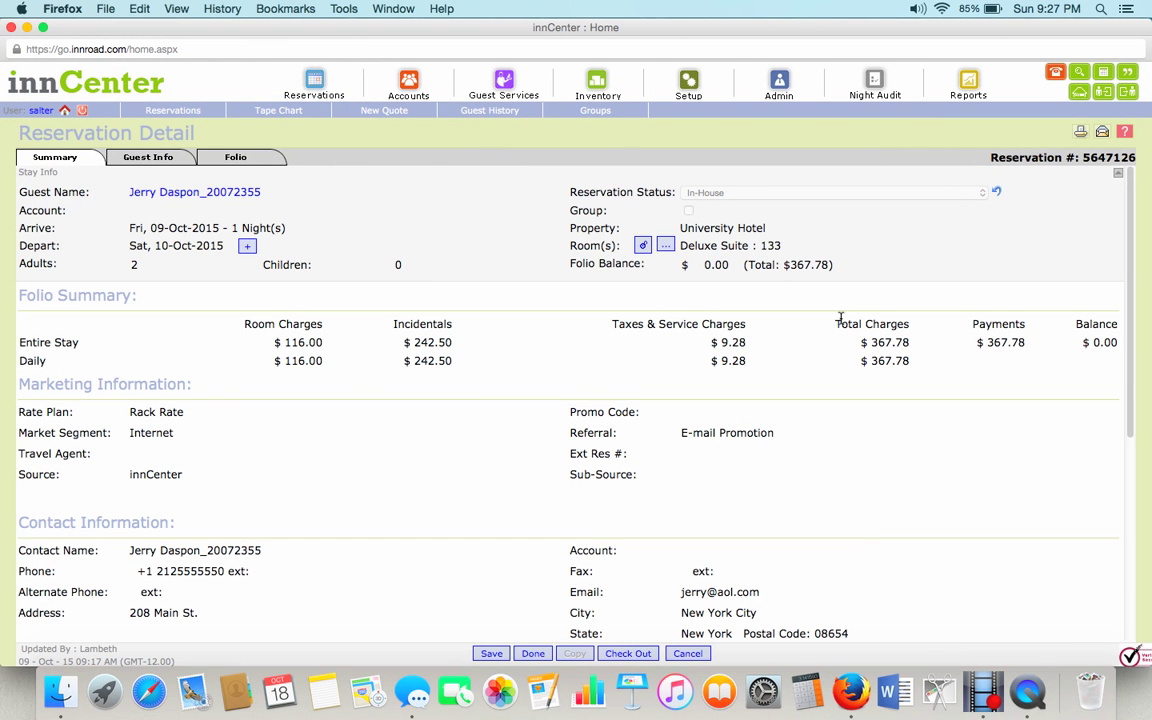
{"action": "left_click", "coordinate": [27, 27]}
{"action": "left_click", "coordinate": [148, 38]}
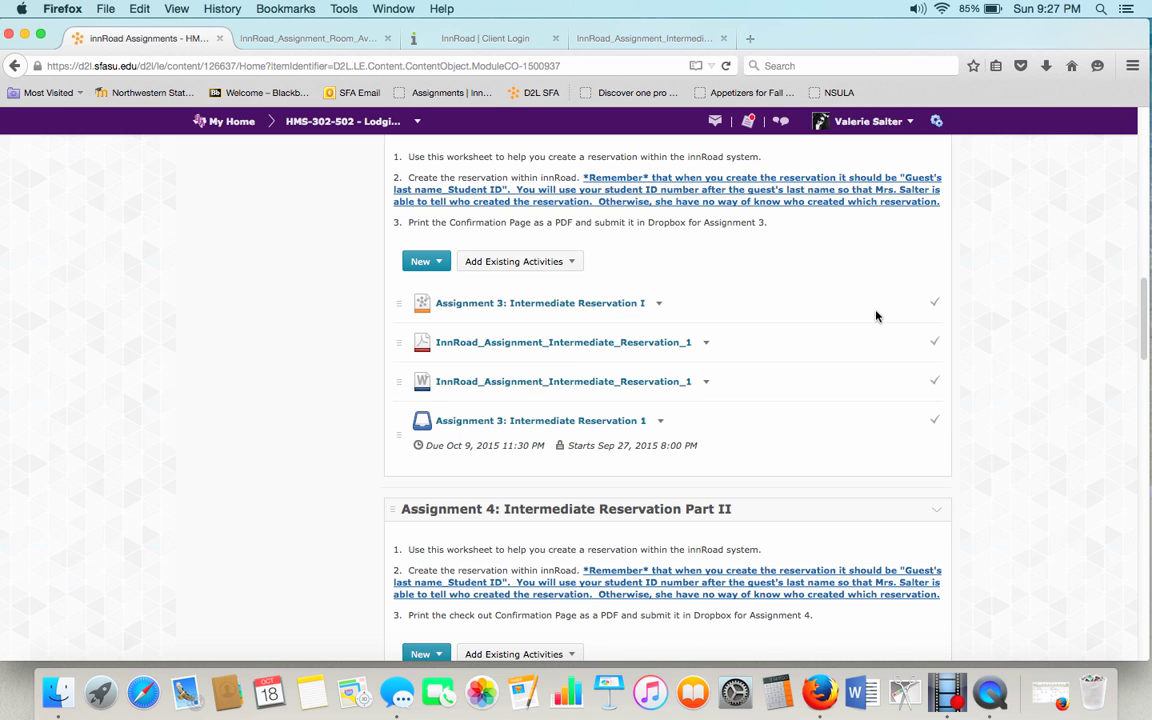
{"action": "scroll", "coordinate": [875, 316], "scroll_direction": "up", "scroll_amount": 15}
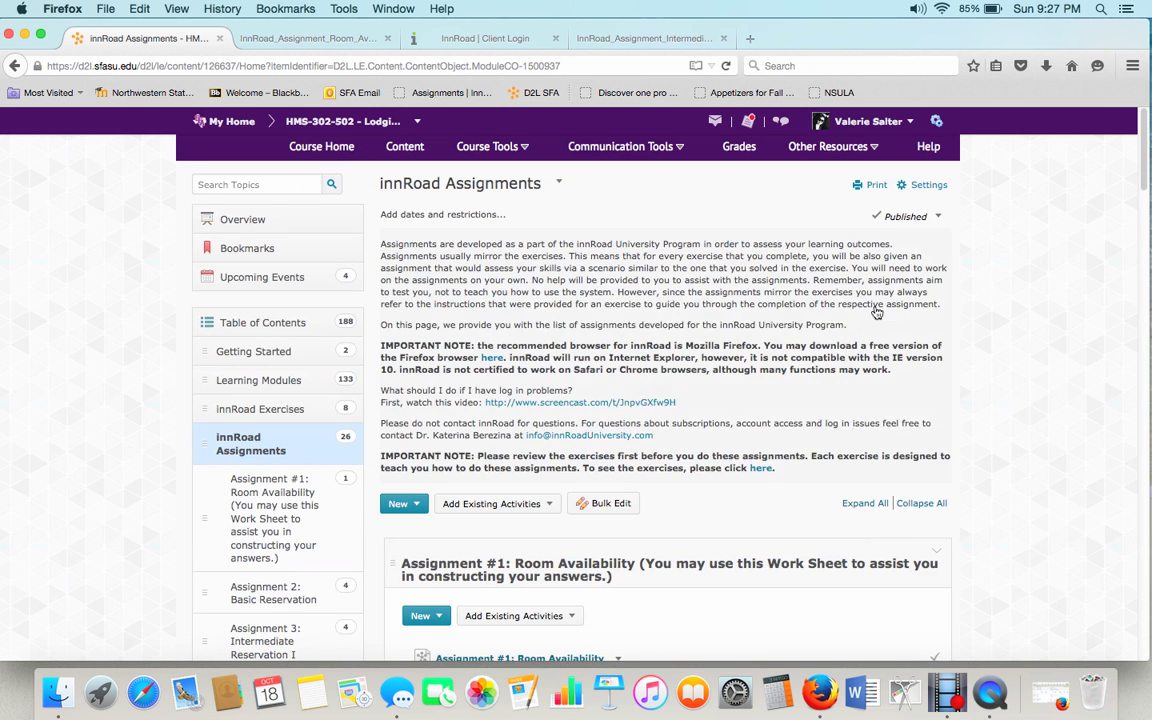
{"action": "left_click", "coordinate": [385, 144]}
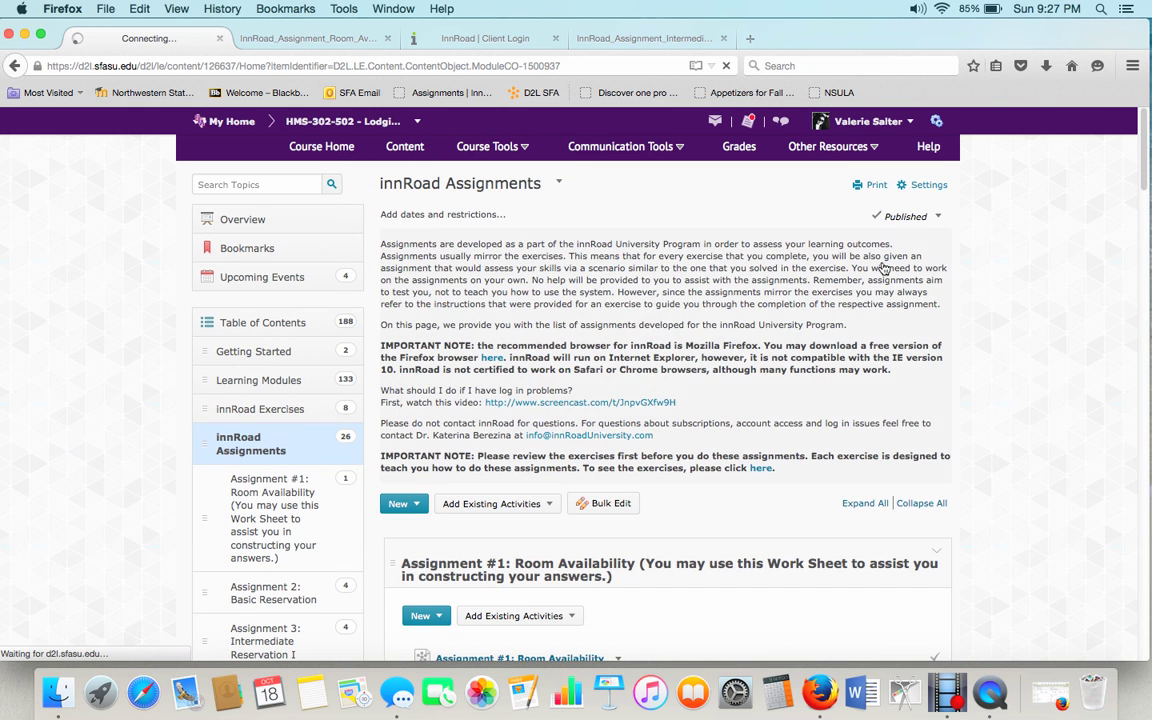